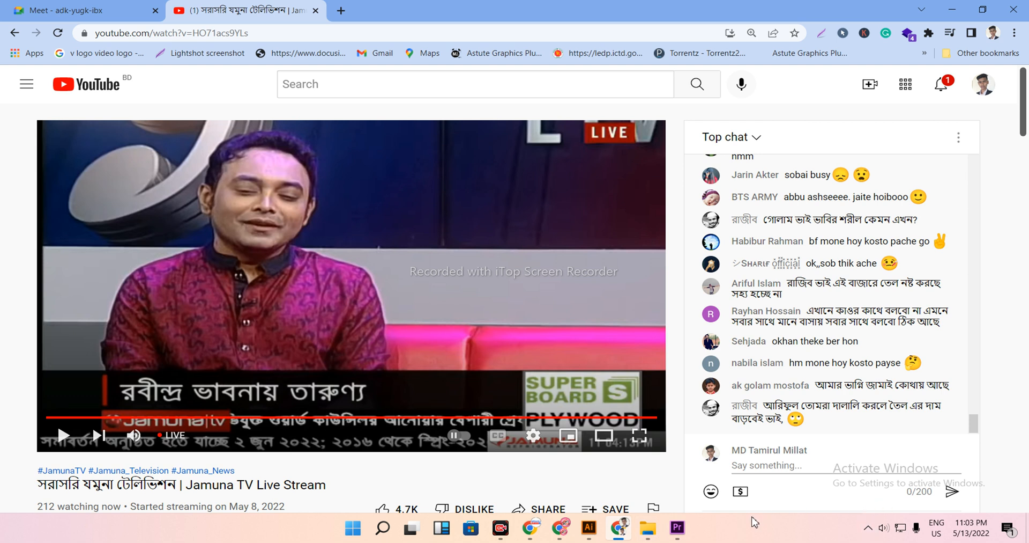
- Switch to Premiere Pro, import the "pattern design illustrator" tutorial video from Downloads and place it on the timeline as a new sequence
scroll(381, 504, "down", 4)
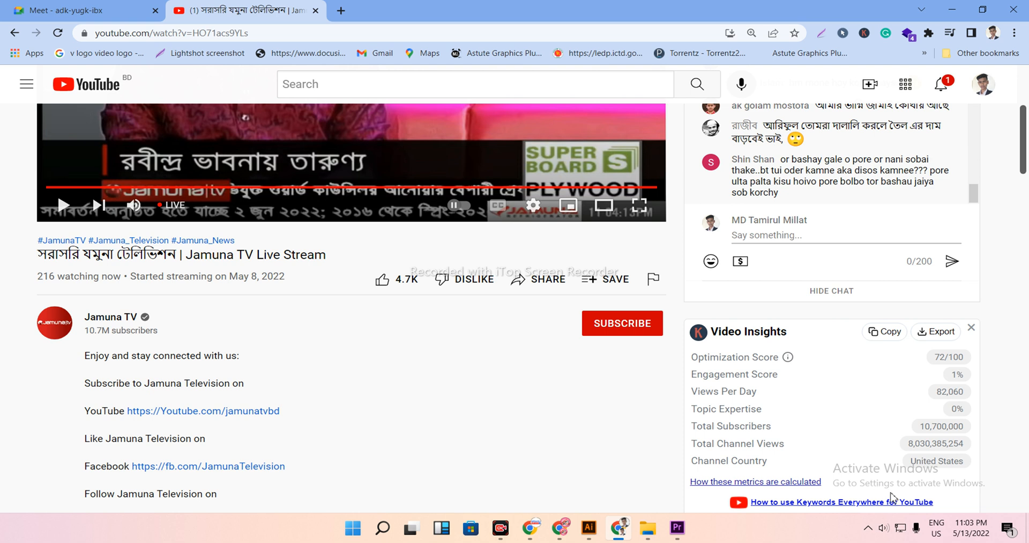
key("alt+Tab")
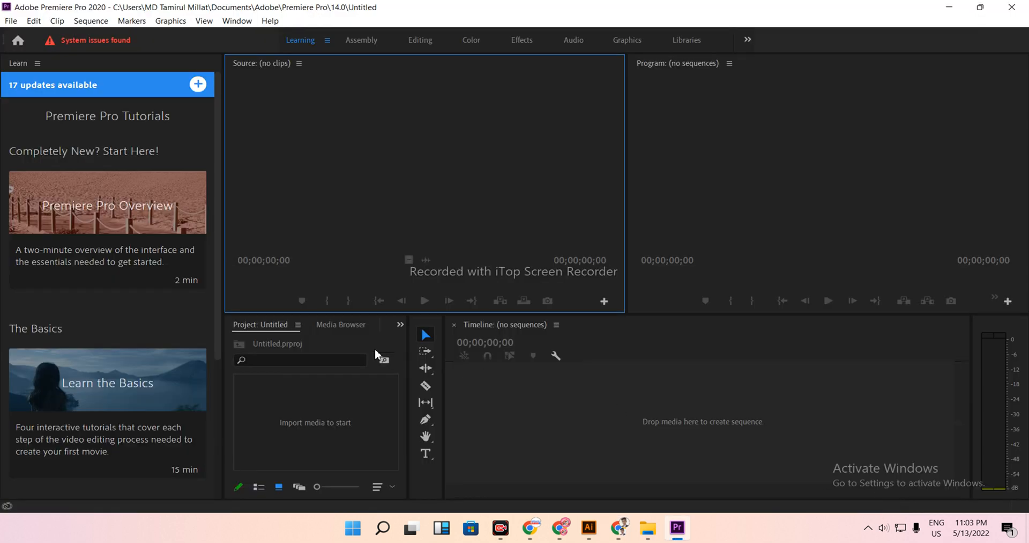
left_click(11, 21)
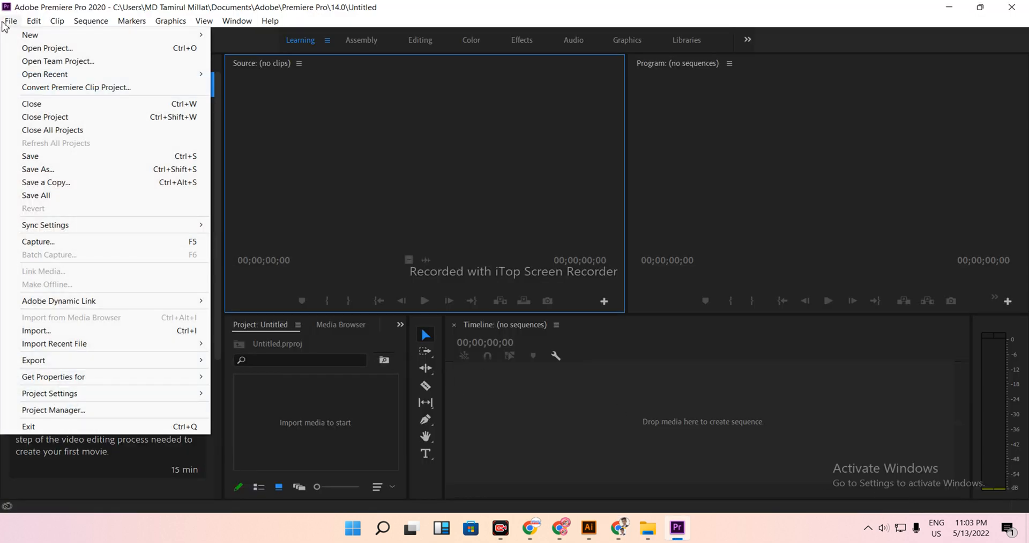
left_click(63, 330)
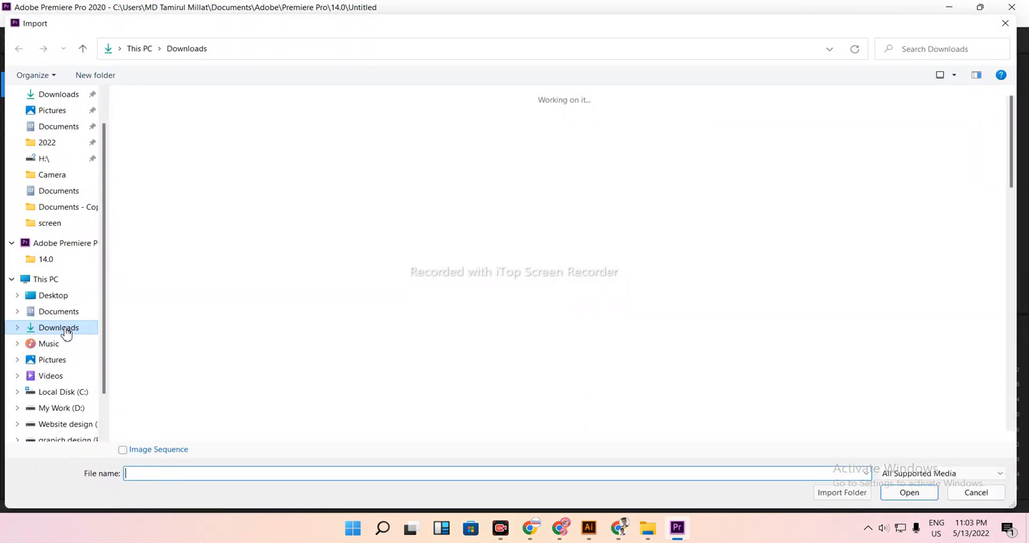
scroll(429, 274, "down", 10)
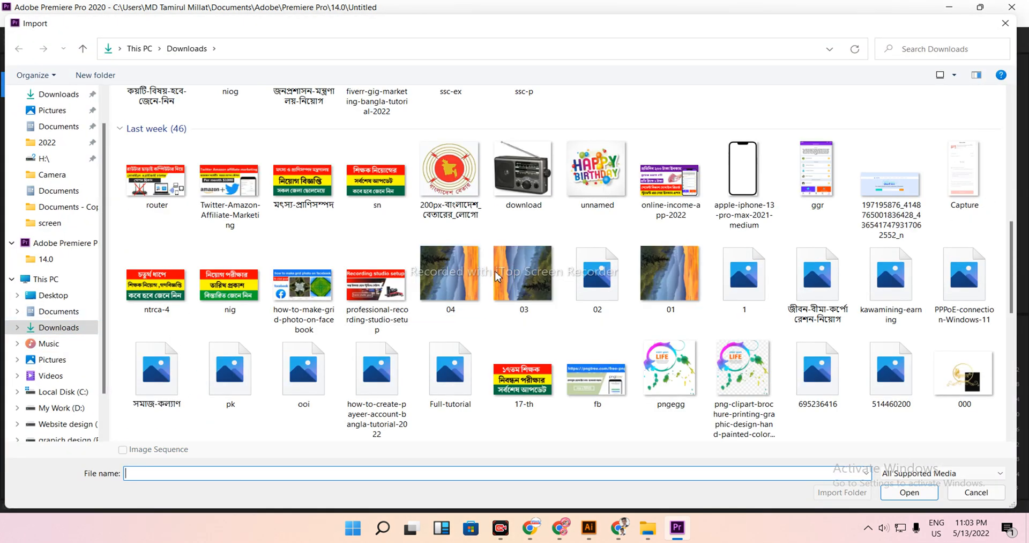
scroll(515, 286, "down", 10)
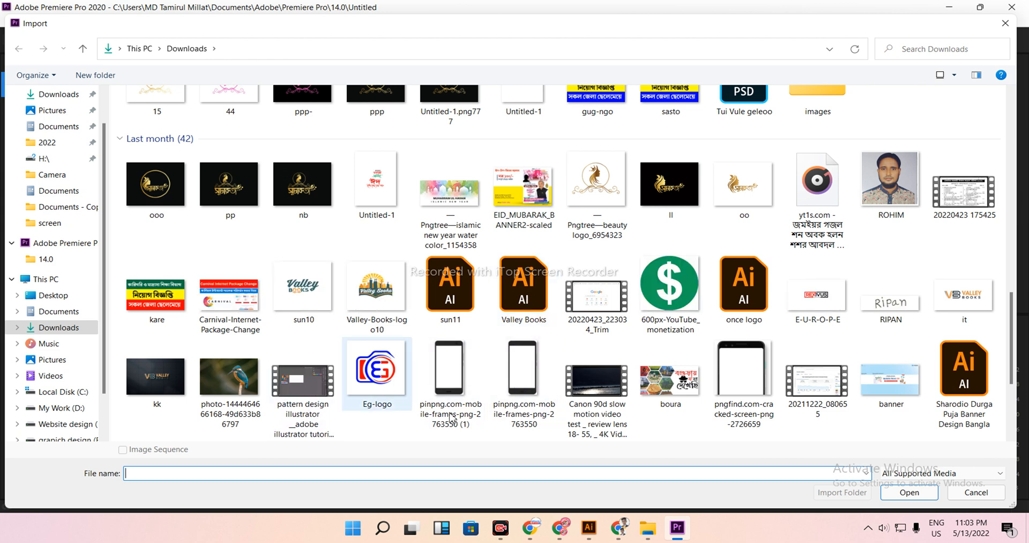
left_click(312, 407)
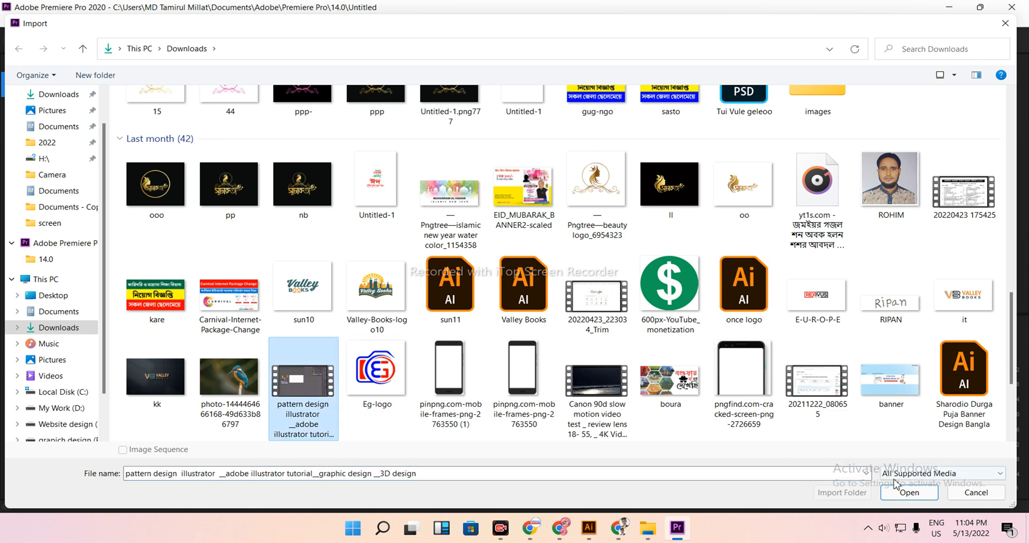
left_click(914, 489)
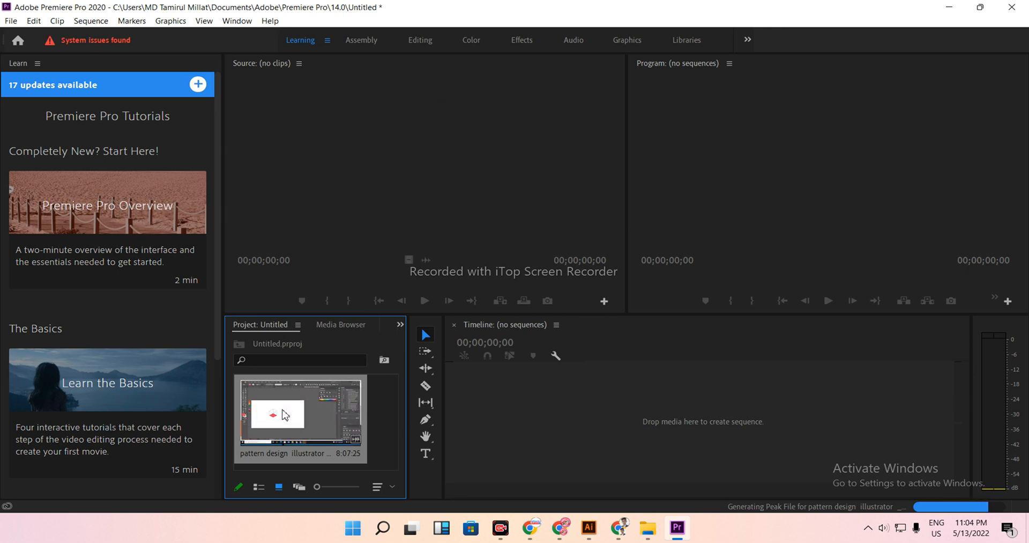
left_click_drag(284, 414, 543, 426)
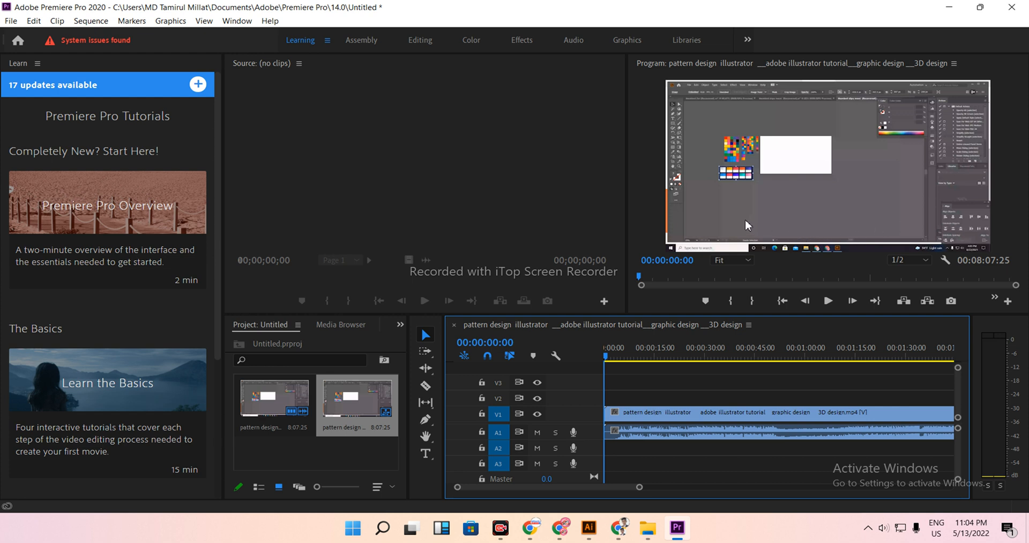
- Look at the Jamuna TV live stream page in Chrome and return to Premiere Pro
mouse_move(577, 528)
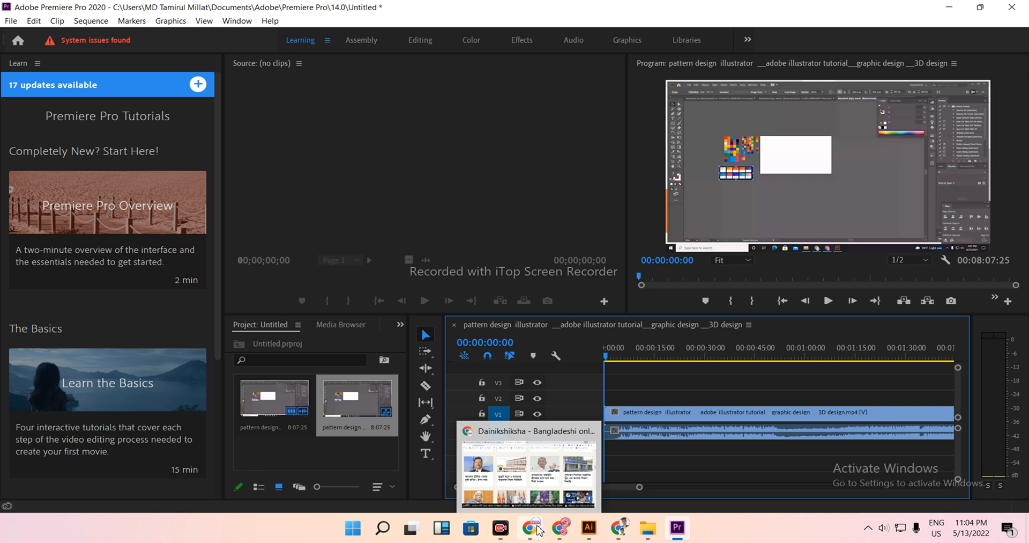
mouse_move(625, 529)
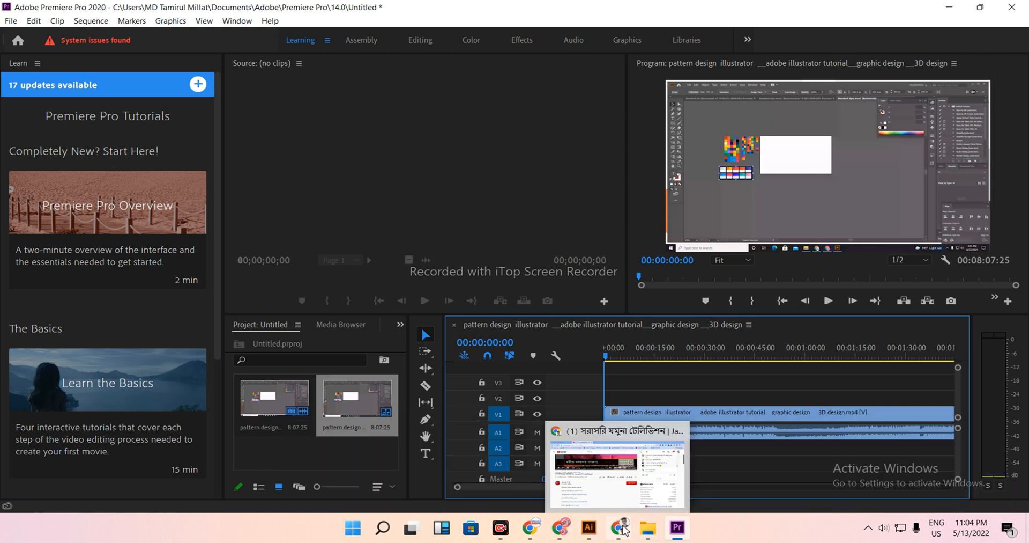
left_click(608, 482)
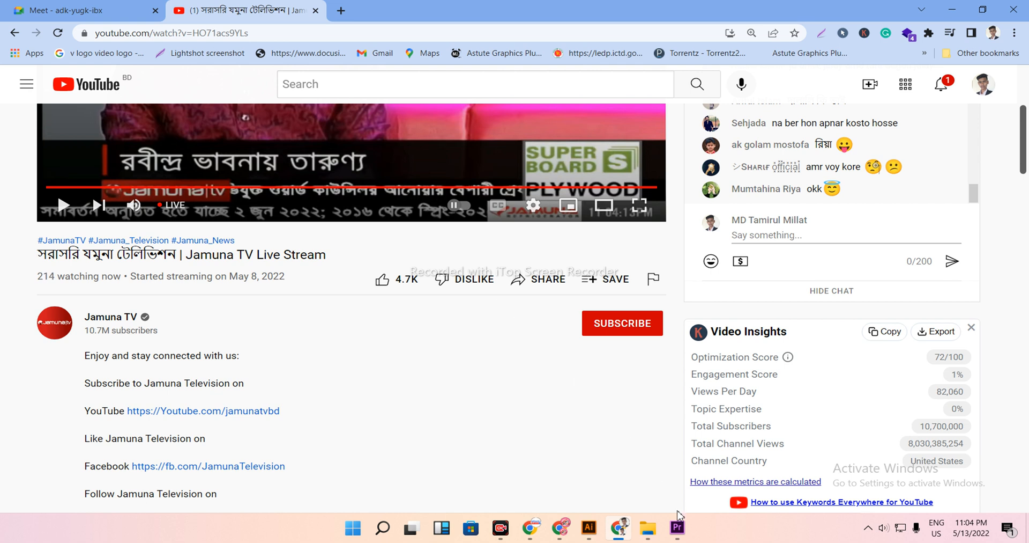
left_click(679, 531)
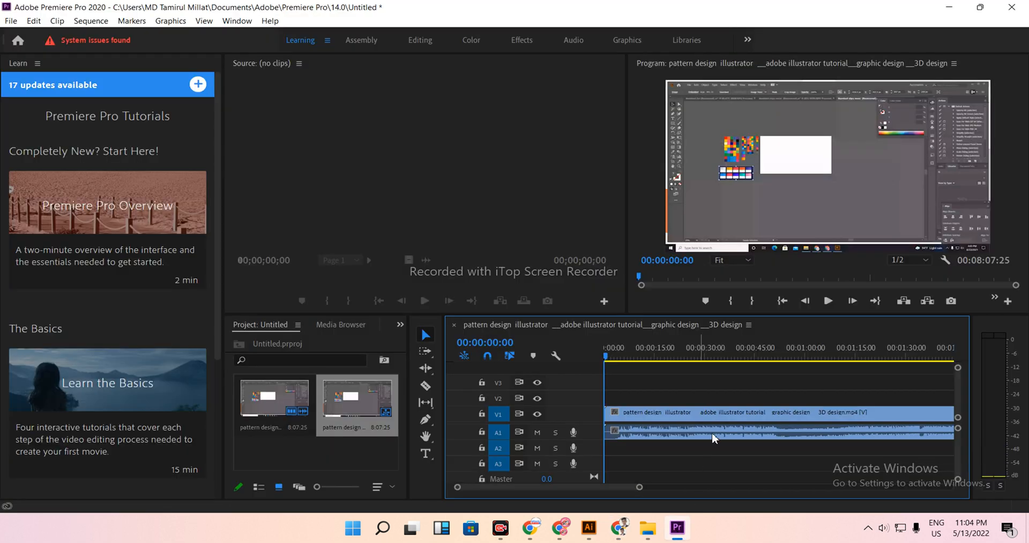
- Start a shape with the Pen tool by placing two points over the lower part of the video in the Program monitor
left_click(426, 420)
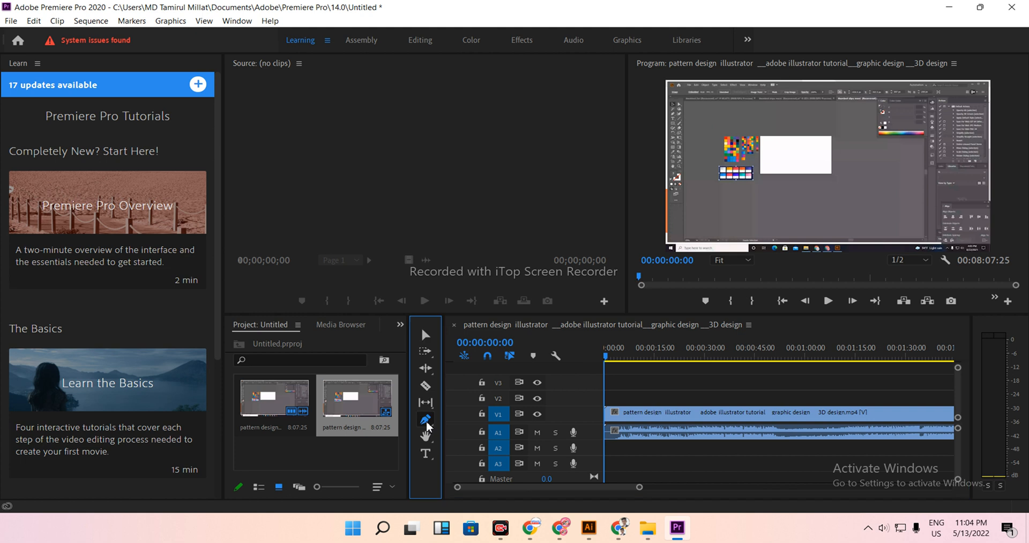
left_click(740, 219)
left_click(722, 224)
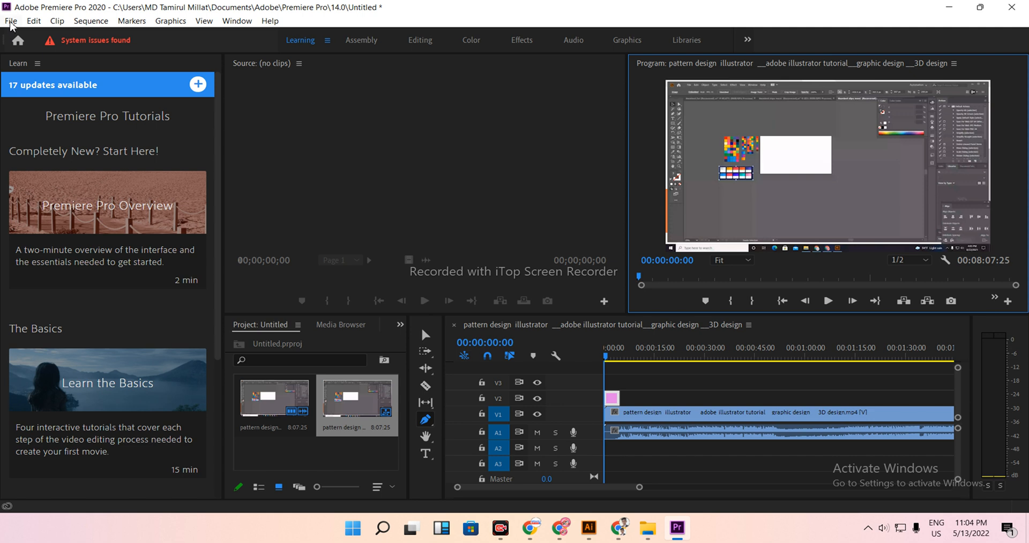
- Create a new legacy title named "test" with the default video settings
left_click(10, 22)
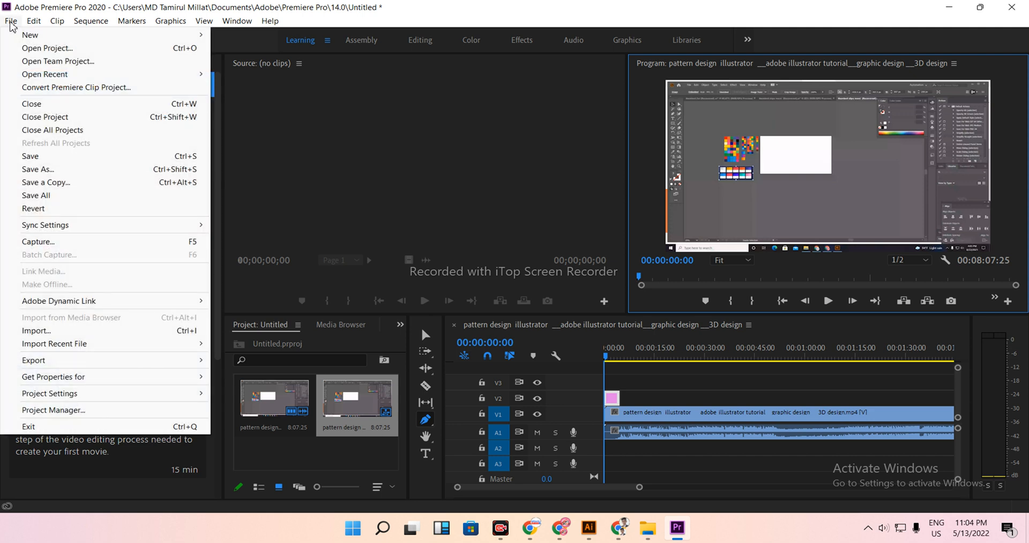
mouse_move(37, 37)
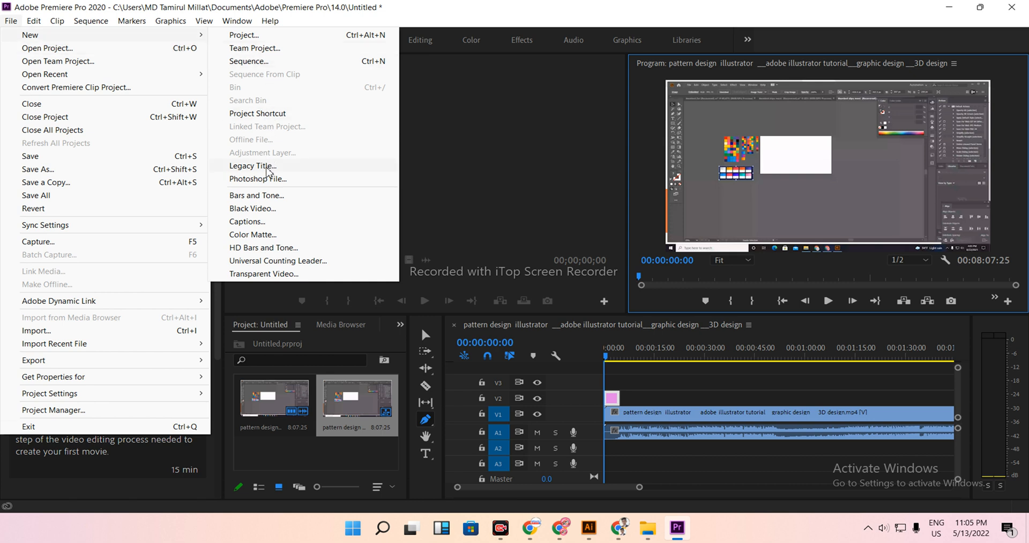
left_click(893, 500)
left_click(15, 22)
left_click(289, 166)
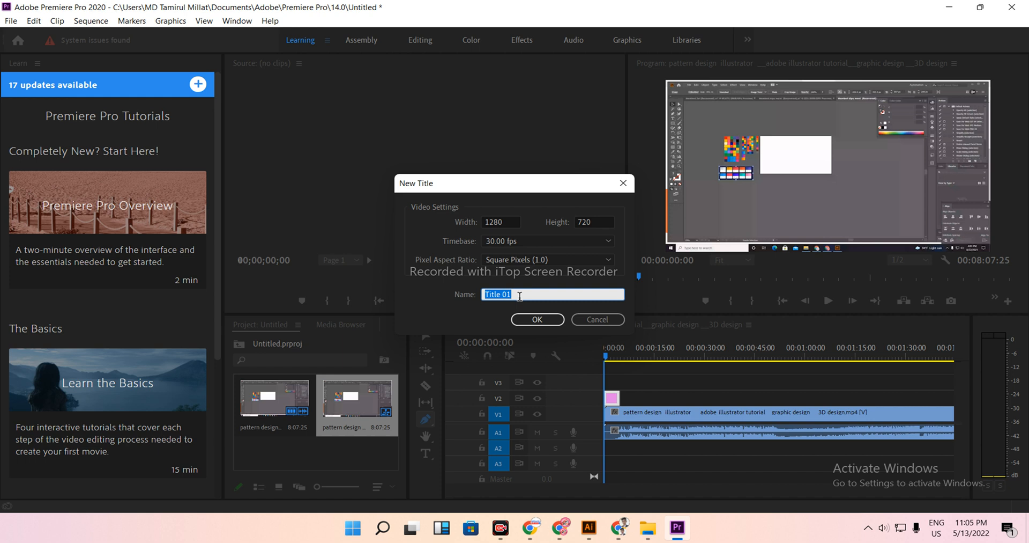
key("BackSpace")
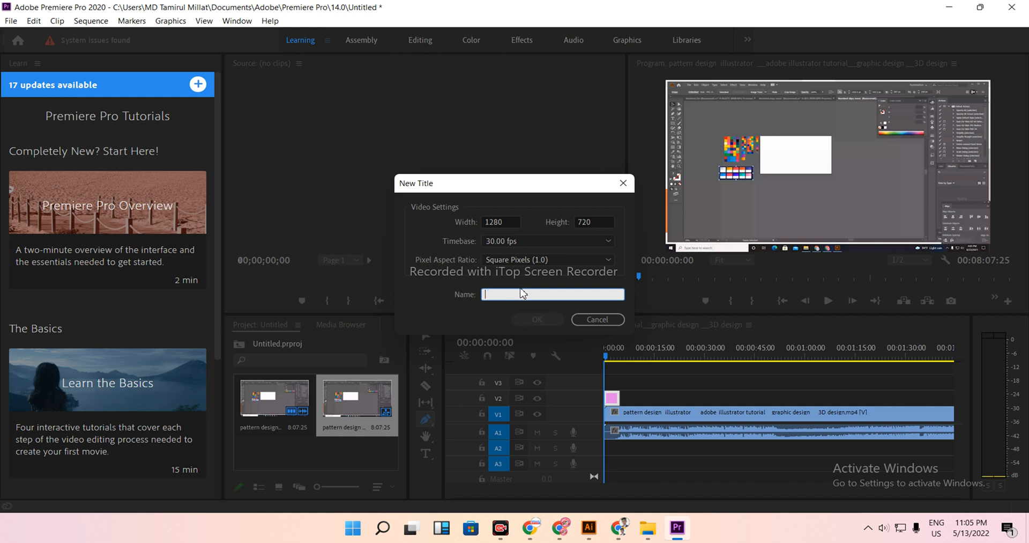
type("test")
left_click(536, 318)
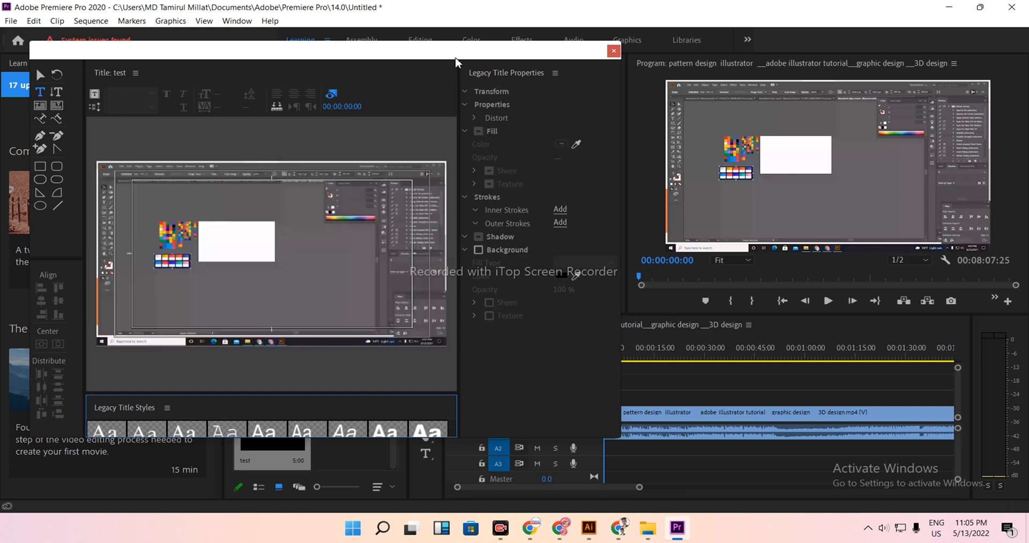
- Draw a rectangular bar about 1193 wide and 114 high across the lower part of the title frame
left_click_drag(423, 57, 561, 52)
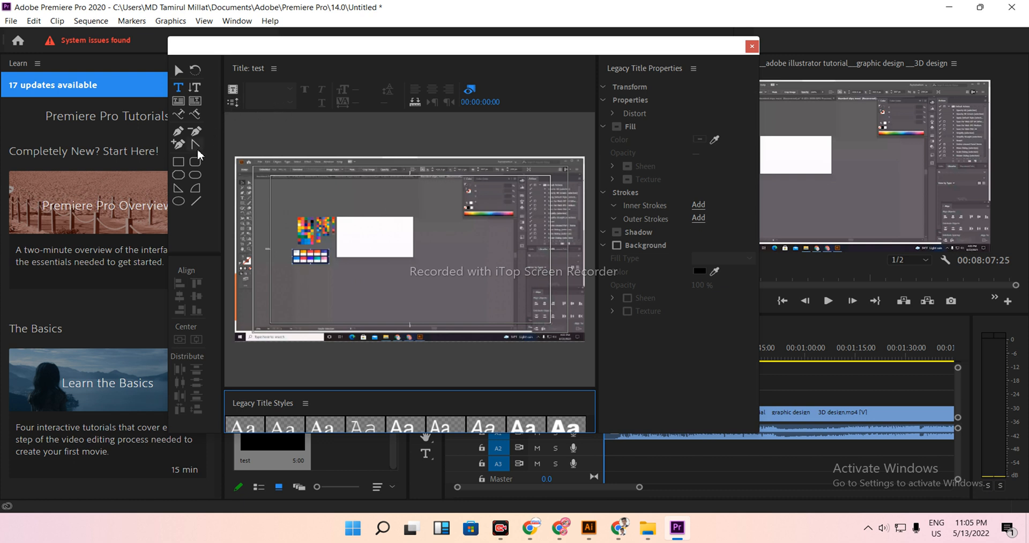
left_click(179, 162)
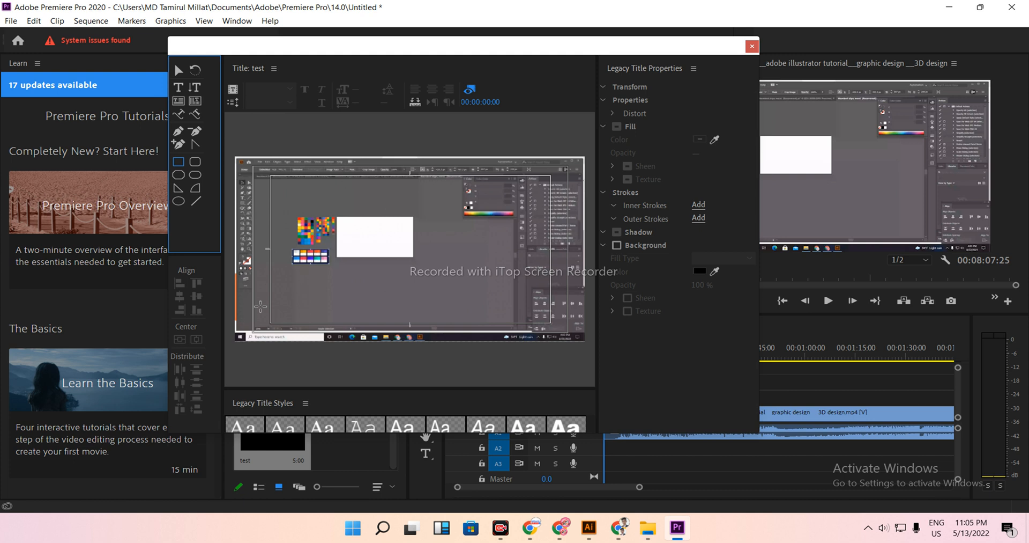
left_click_drag(243, 302, 571, 329)
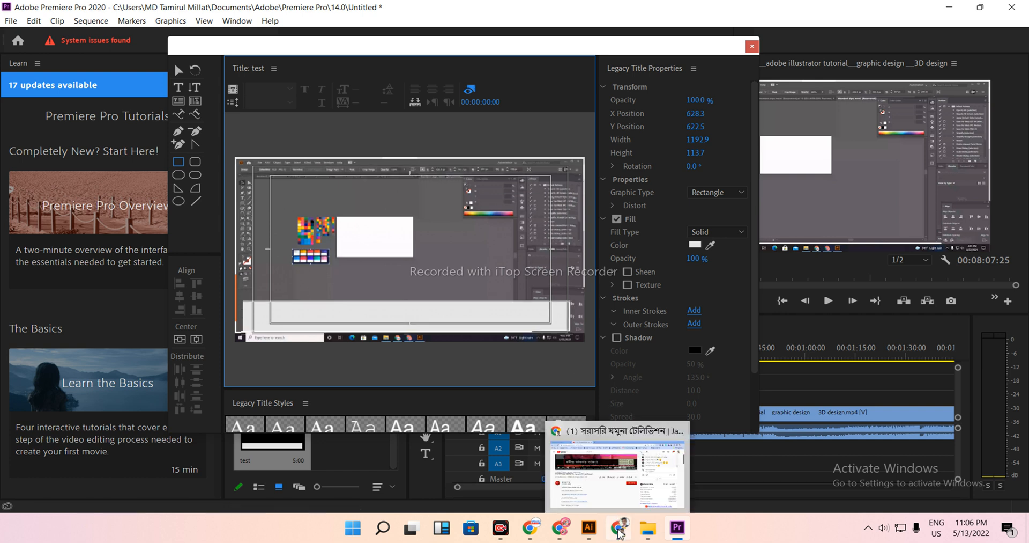
- Switch to Chrome, copy the live stream's title text from the YouTube page and return to Premiere Pro
left_click(619, 531)
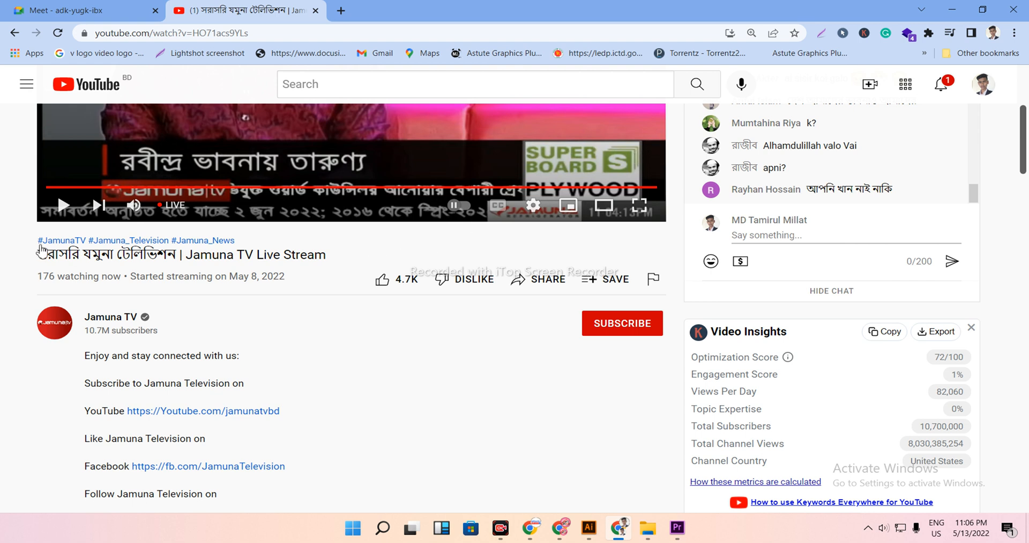
left_click_drag(35, 256, 341, 261)
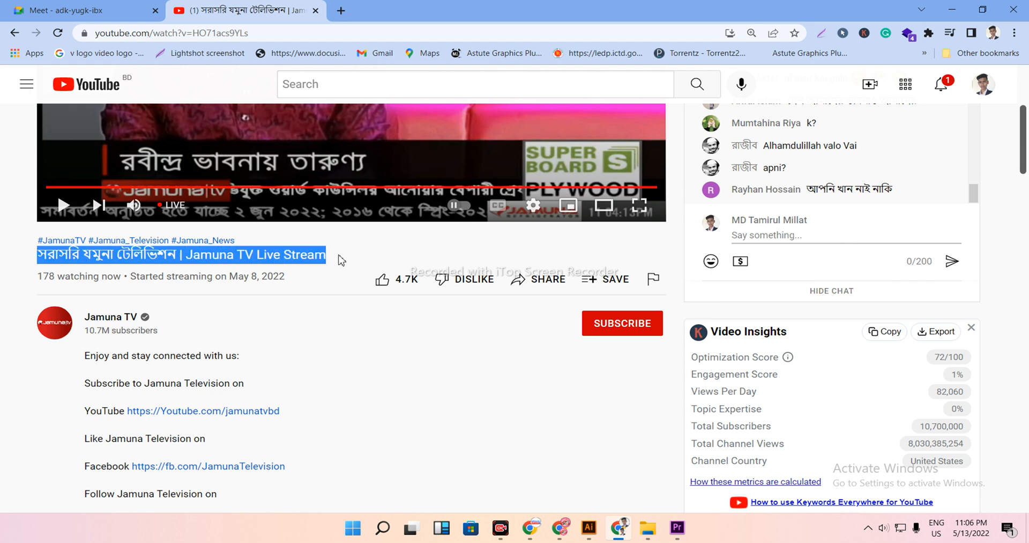
right_click(296, 260)
left_click(303, 267)
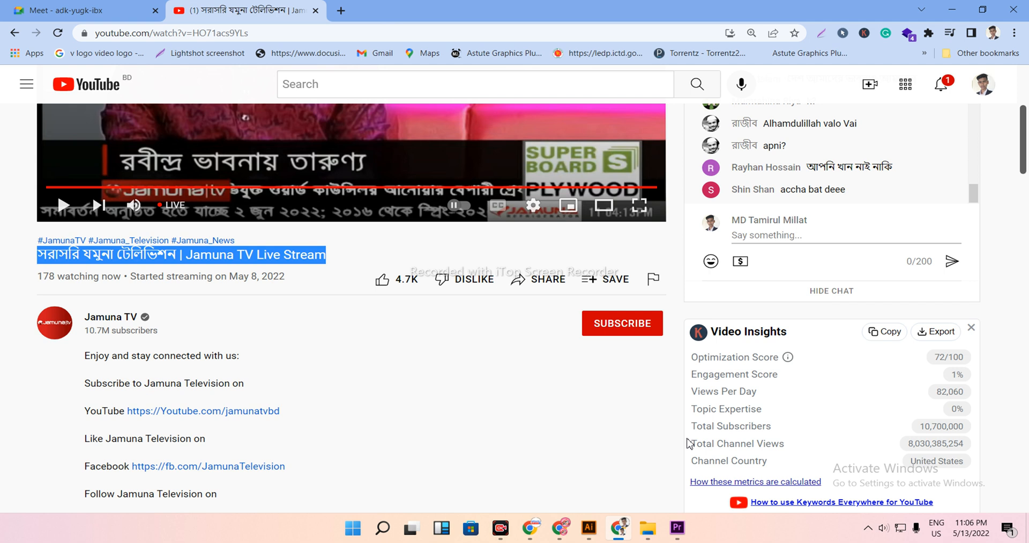
left_click(678, 527)
- Nudge the rectangle up to about X 626, Y 610 and set its fill colour to red EF1313
left_click(504, 318)
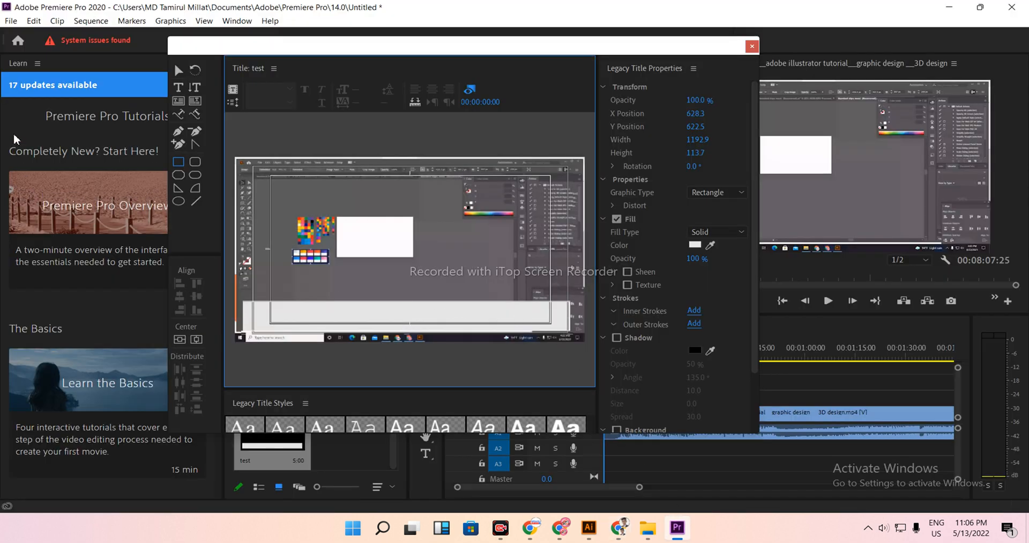
left_click_drag(409, 315, 409, 311)
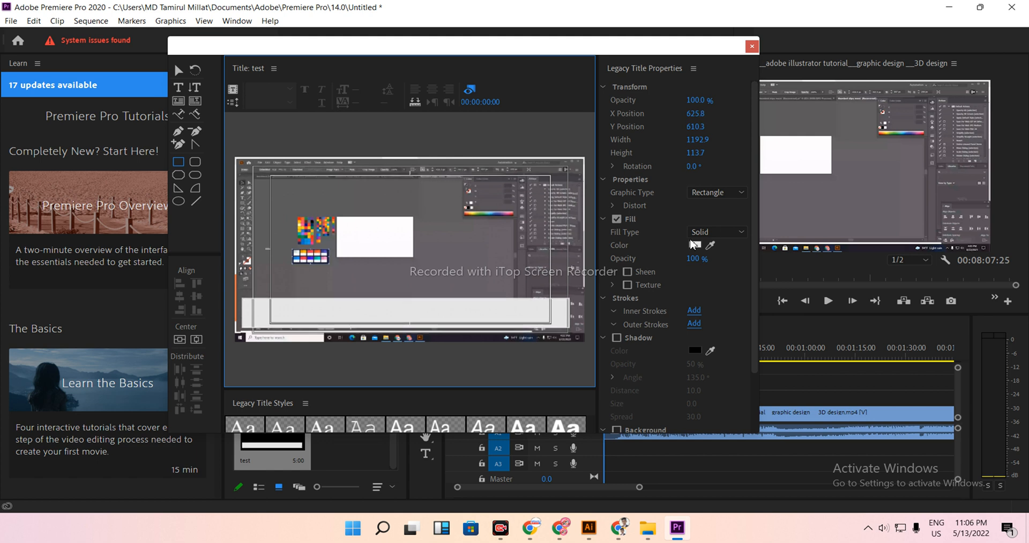
left_click(696, 248)
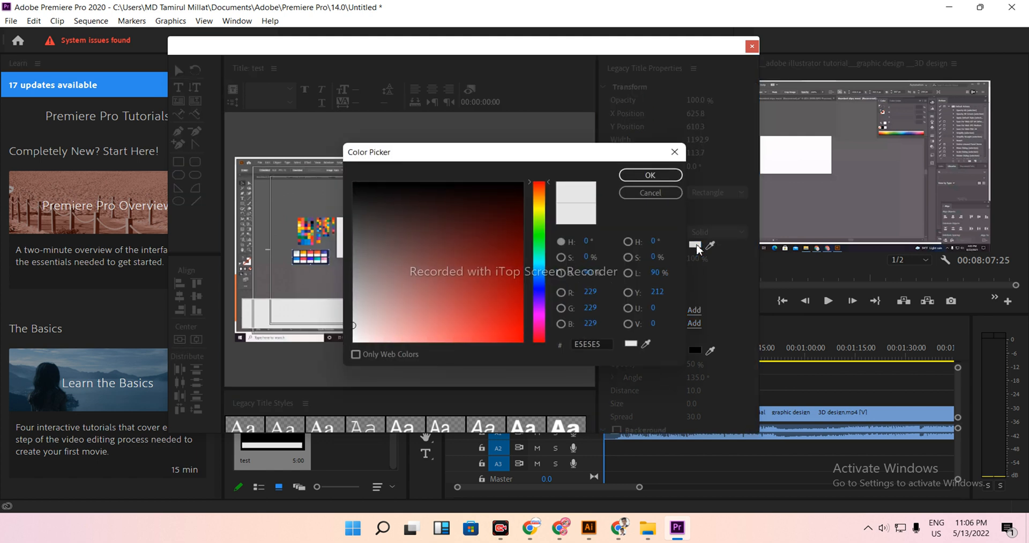
left_click_drag(507, 319, 509, 331)
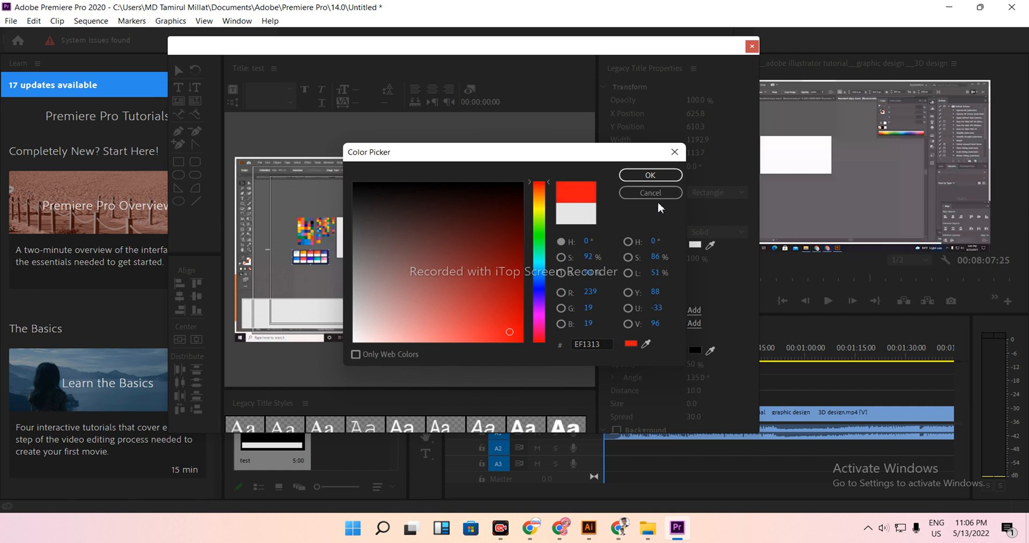
left_click(650, 175)
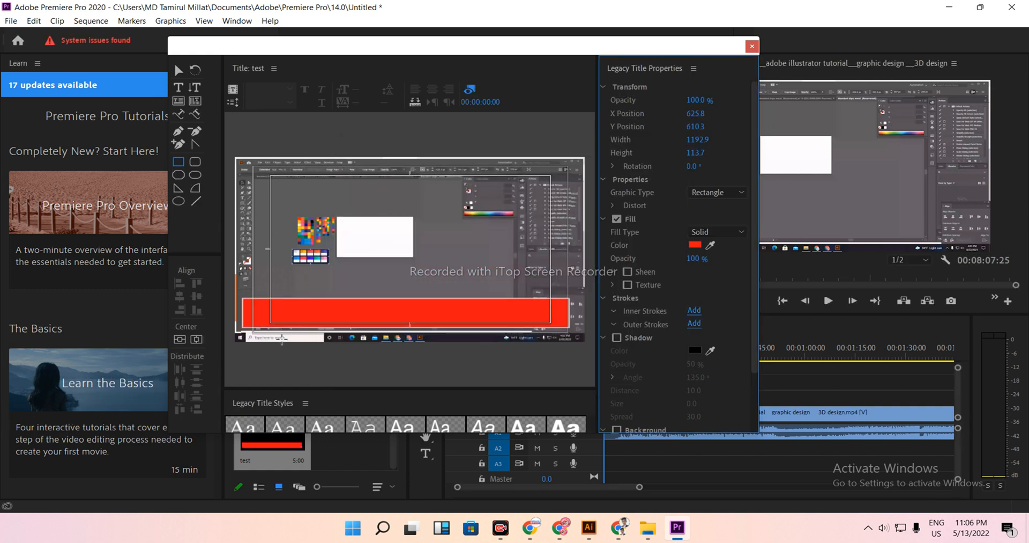
- Add a horizontal text object over the red bar and paste the copied live stream title into it
left_click(178, 88)
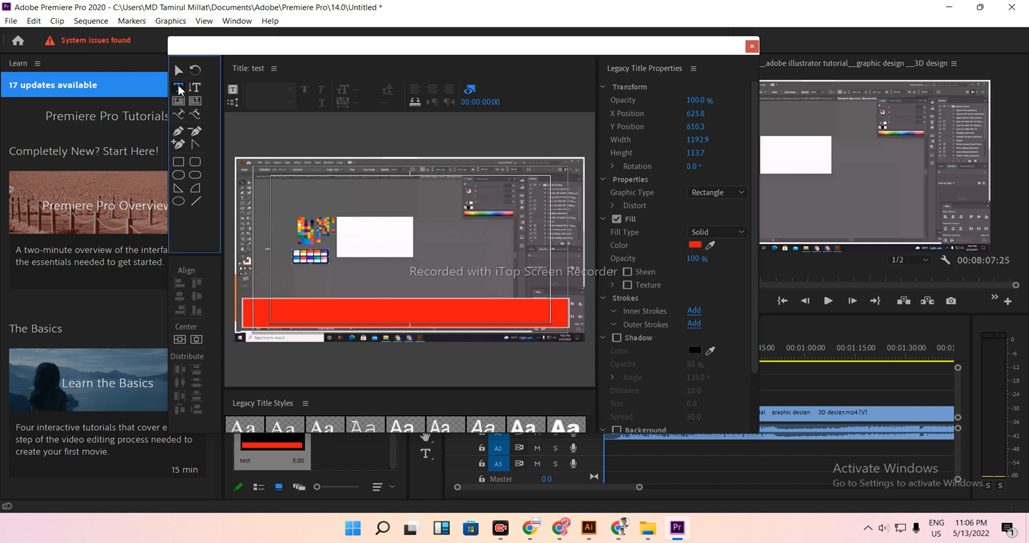
left_click(338, 304)
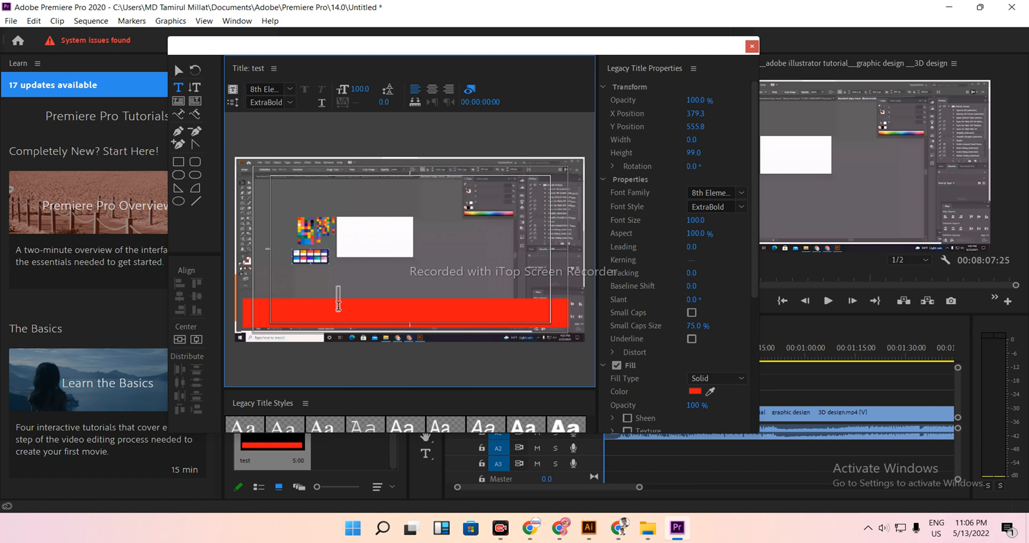
key("ctrl+v")
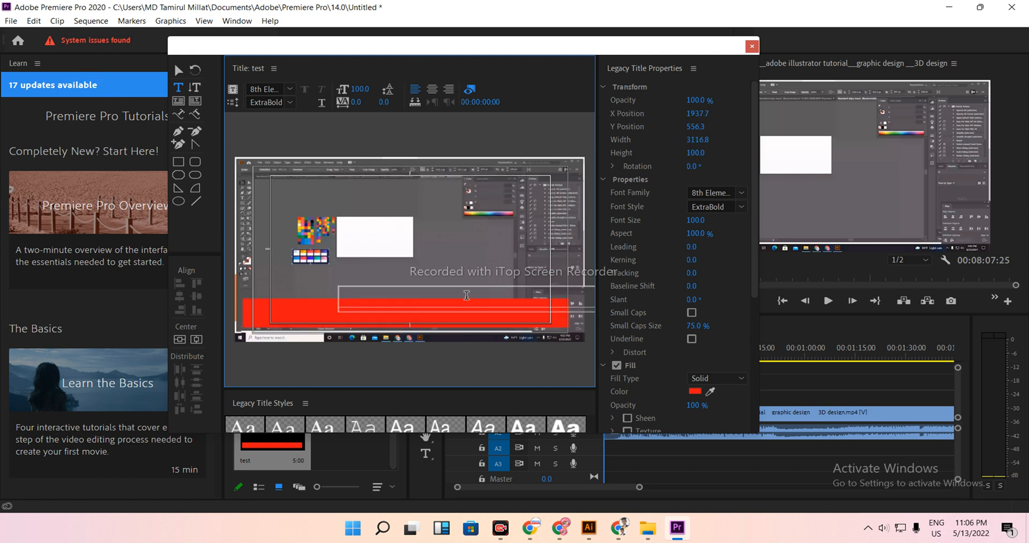
- Move the pasted text left and up to about X -448, Y 284, bringing its "Live Stream" end into the frame
left_click(178, 70)
left_click_drag(474, 304, 382, 290)
right_click(378, 288)
left_click(539, 288)
left_click_drag(516, 287, 287, 292)
left_click_drag(387, 291, 123, 237)
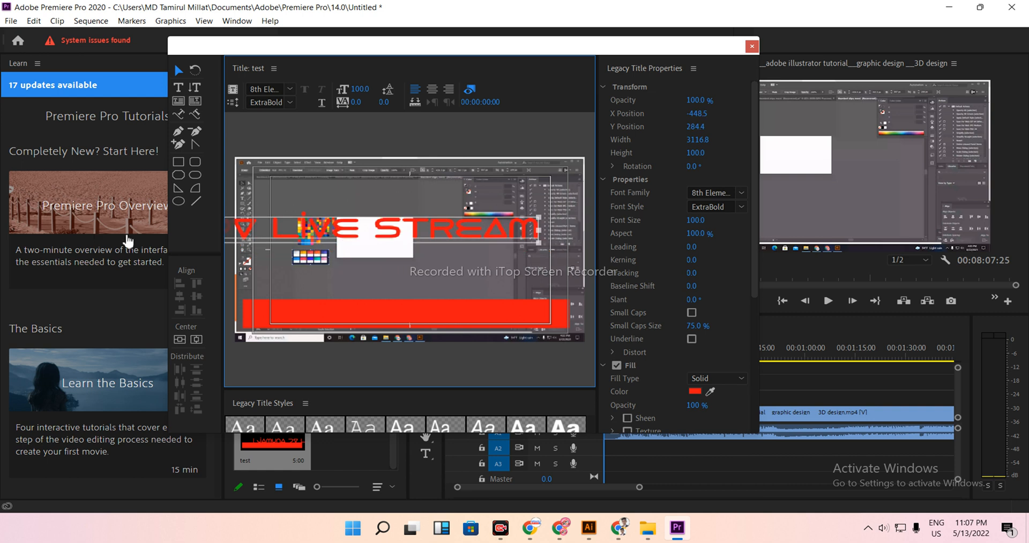
- Scale the ticker text down to font size about 31.4 on the red bar, near X 289, Y 600, and set its fill colour to white
left_click_drag(537, 244, 540, 313)
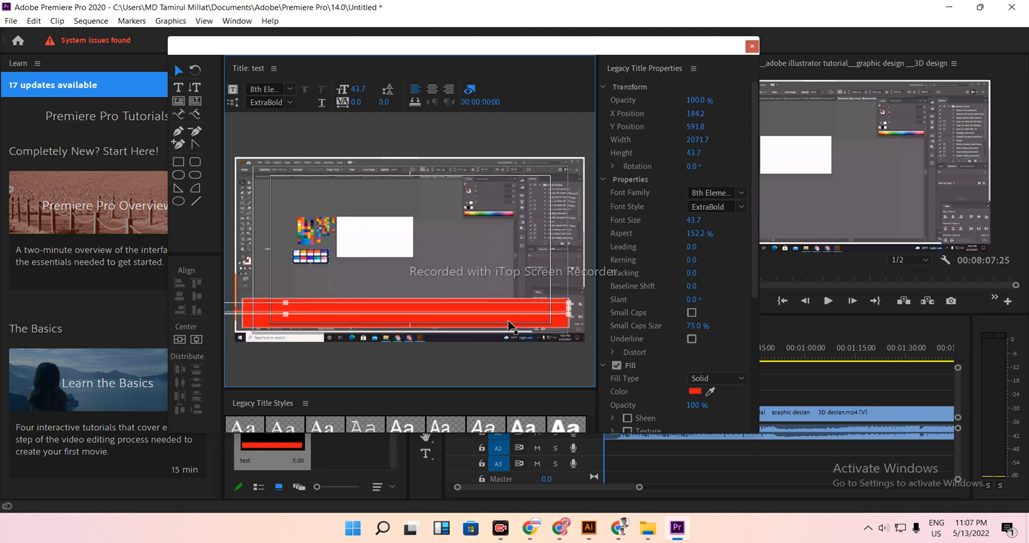
left_click(696, 391)
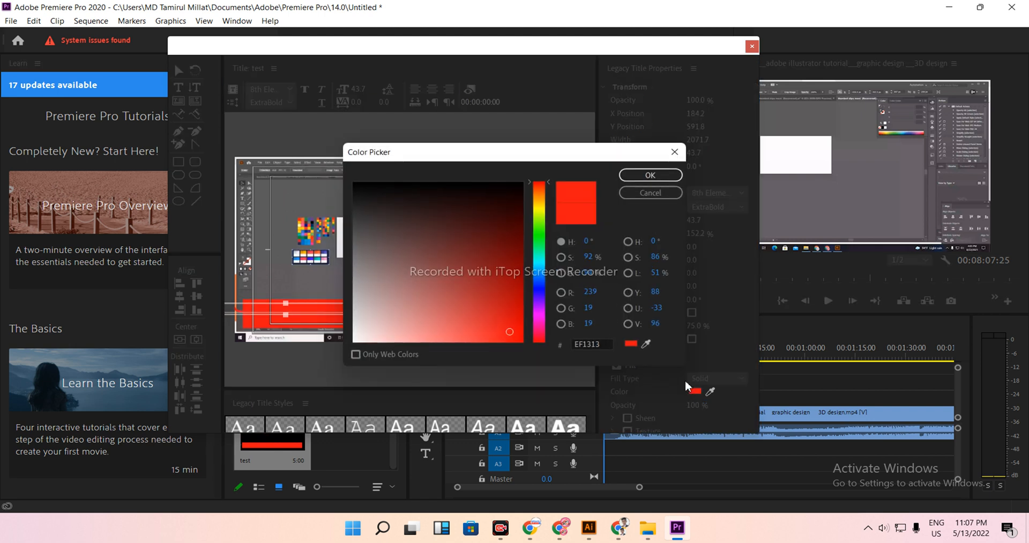
left_click_drag(485, 209, 348, 177)
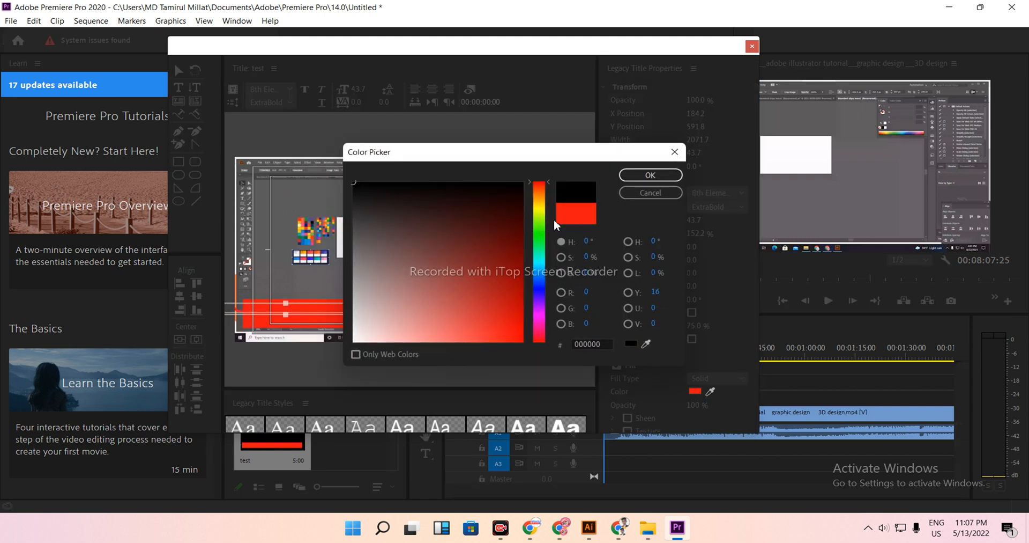
left_click_drag(544, 214, 543, 208)
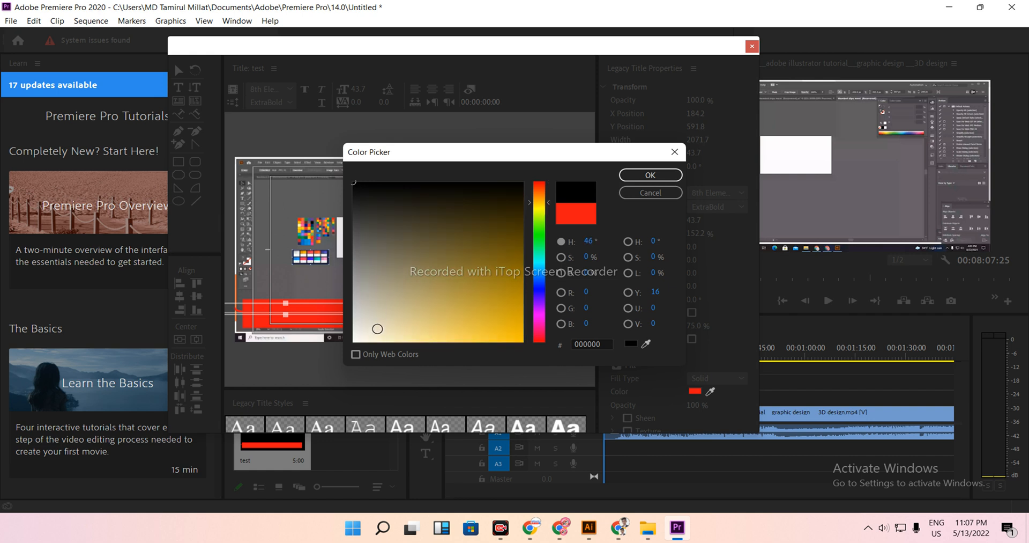
left_click_drag(378, 329, 353, 341)
left_click(650, 175)
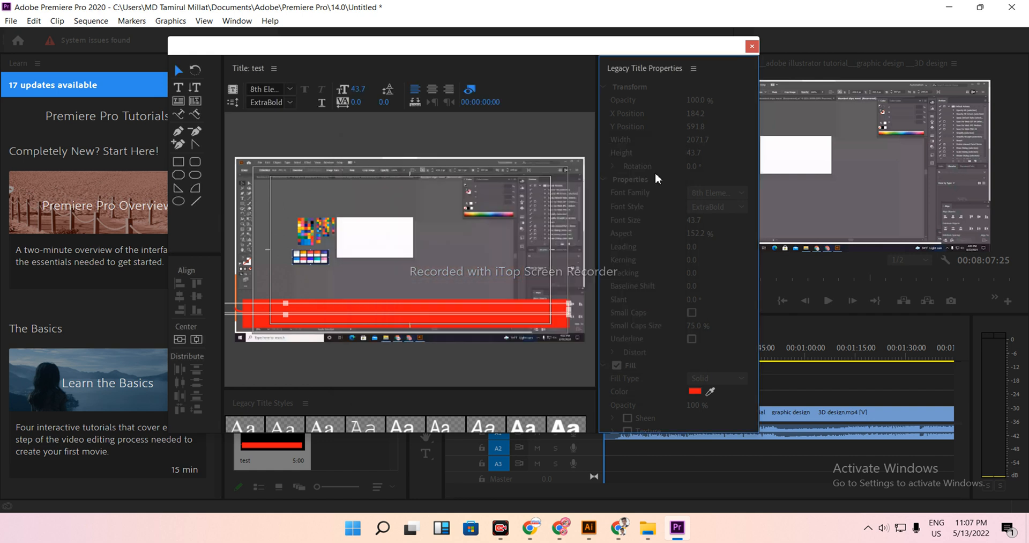
left_click_drag(509, 304, 548, 314)
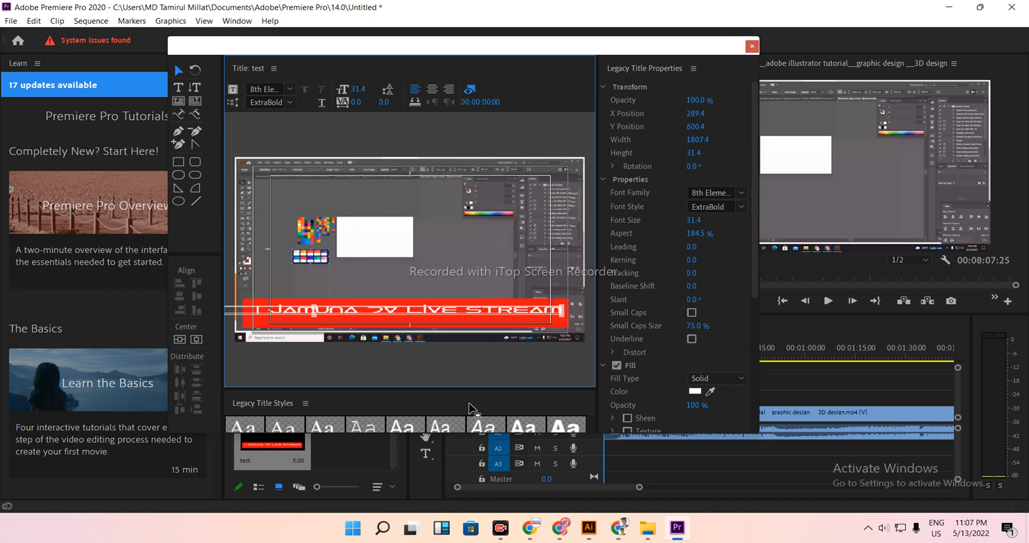
- Try several legacy title styles on the ticker text and apply the white Impact Regular style
left_click(562, 423)
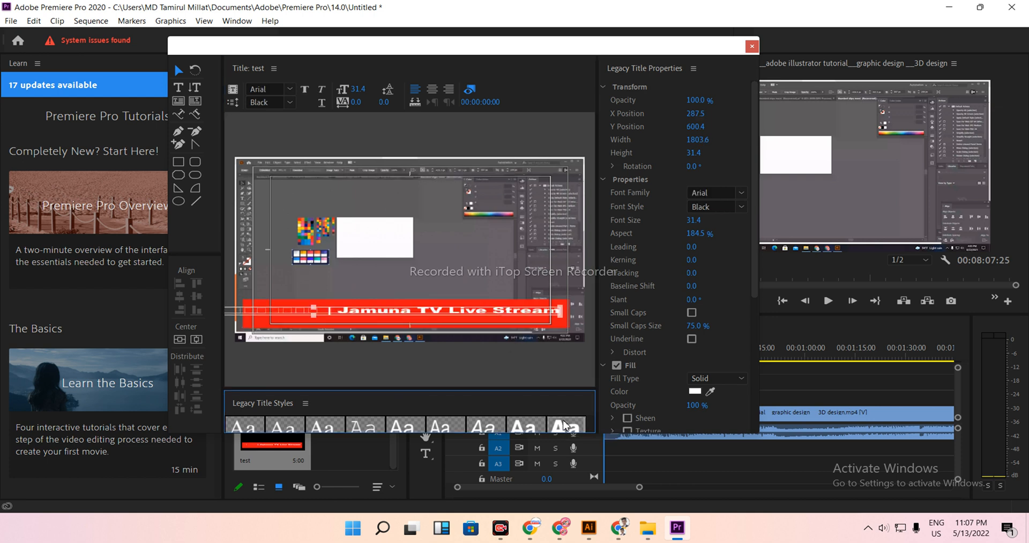
scroll(564, 425, "down", 1)
left_click(274, 423)
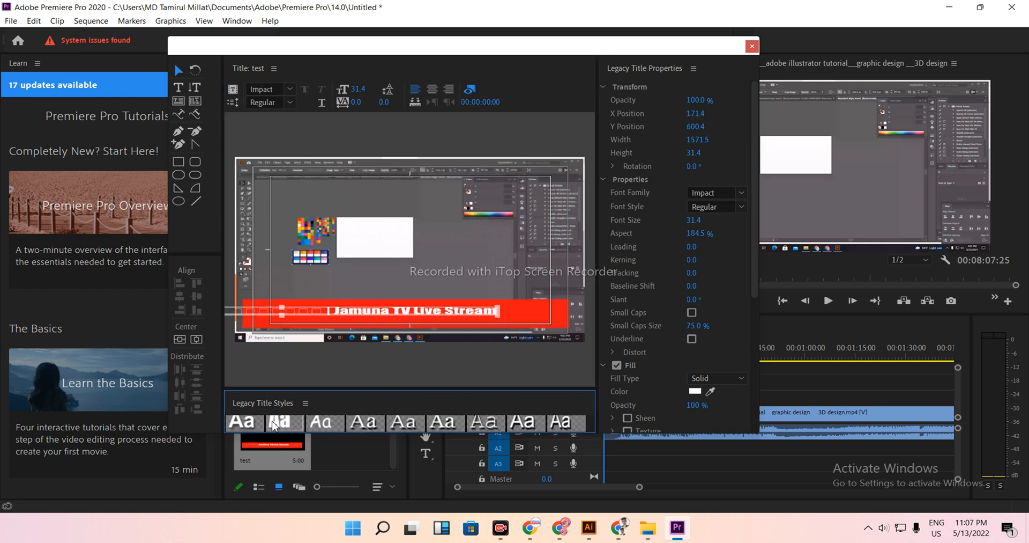
scroll(364, 423, "down", 1)
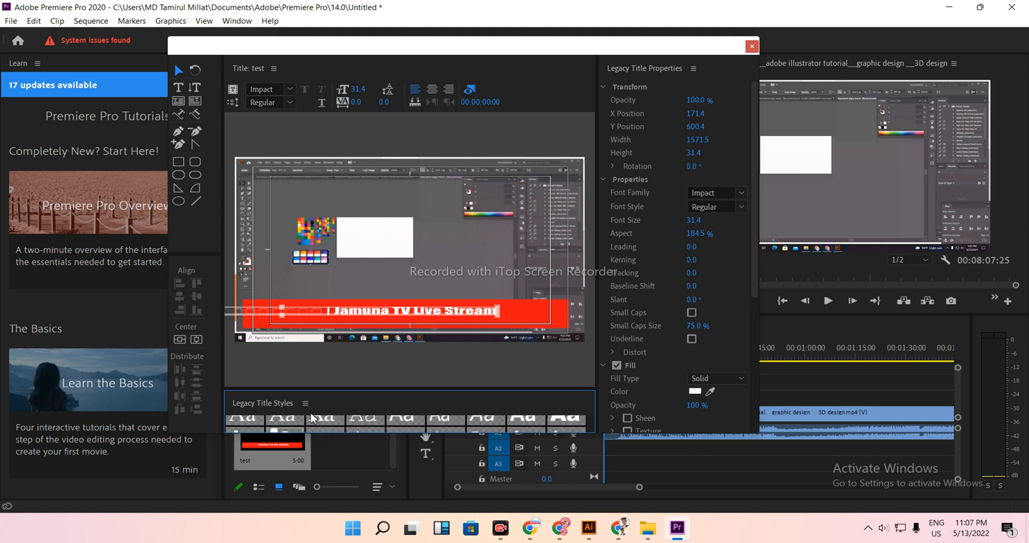
scroll(346, 423, "up", 1)
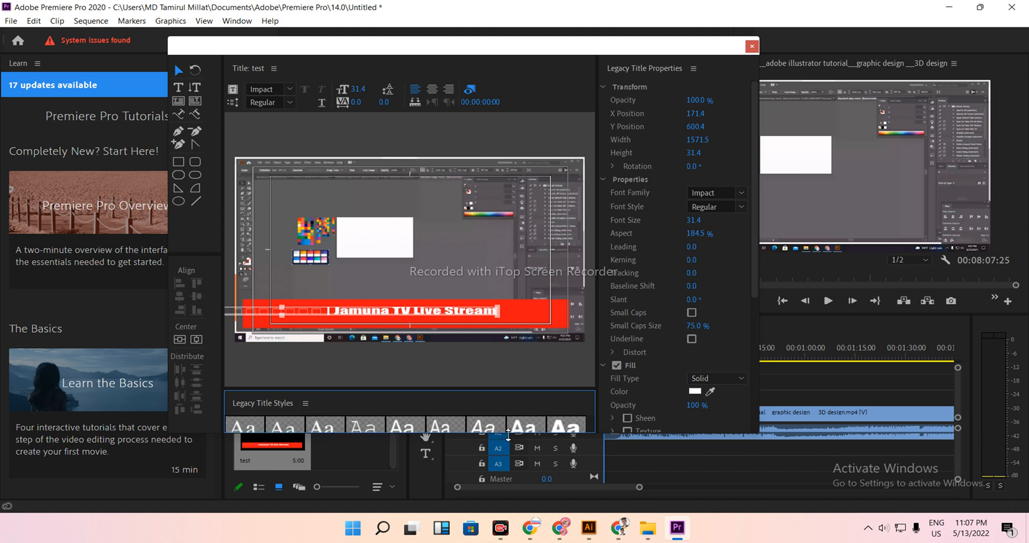
left_click(518, 429)
left_click(557, 427)
left_click(329, 429)
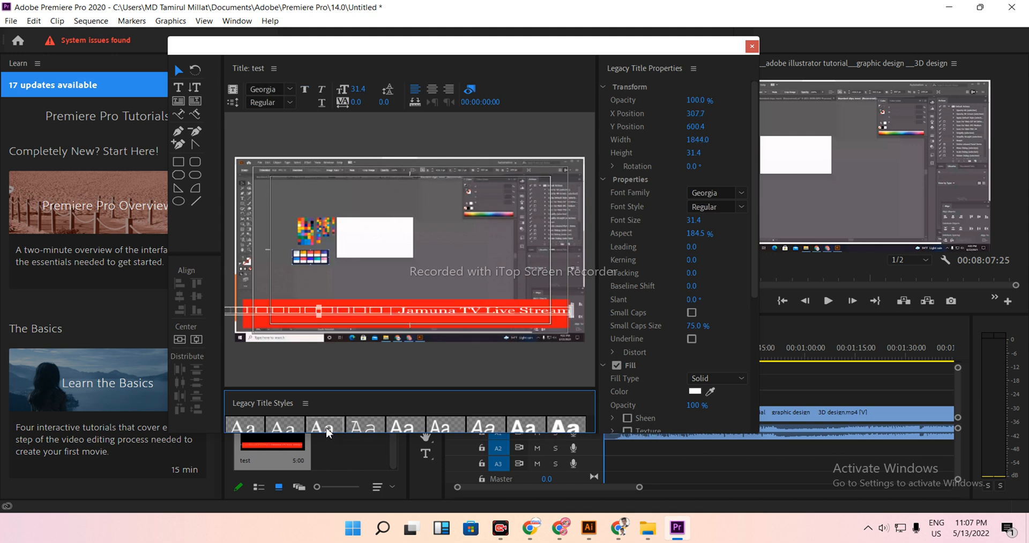
left_click(285, 428)
scroll(345, 423, "down", 1)
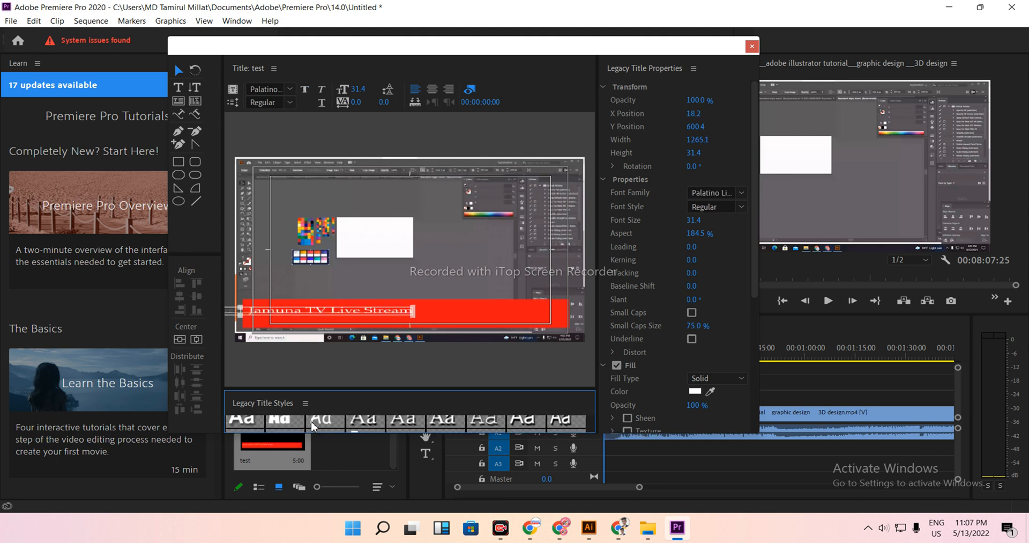
left_click(285, 426)
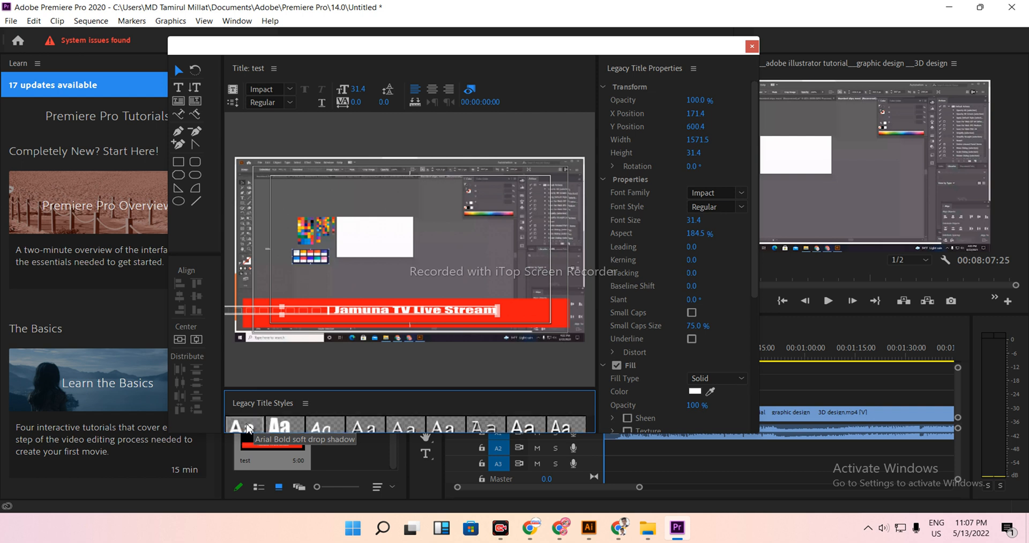
left_click(247, 424)
left_click(273, 426)
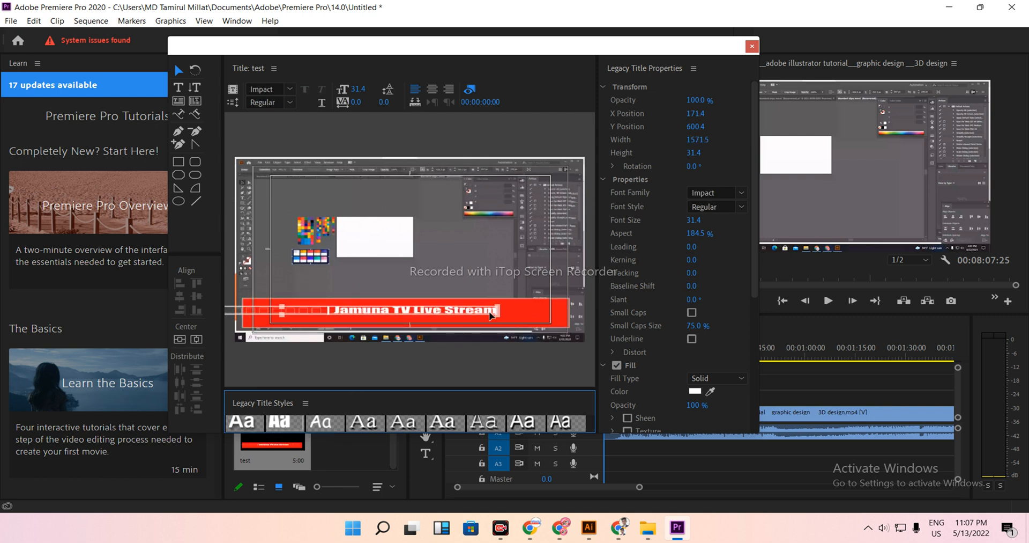
- Enlarge the ticker text to font size about 78 and position it within the red bar at about X -46, Y 604
left_click_drag(498, 315, 651, 329)
left_click_drag(521, 320, 362, 312)
mouse_move(490, 320)
left_mouse_down()
mouse_move(552, 319)
mouse_move(494, 320)
left_mouse_up()
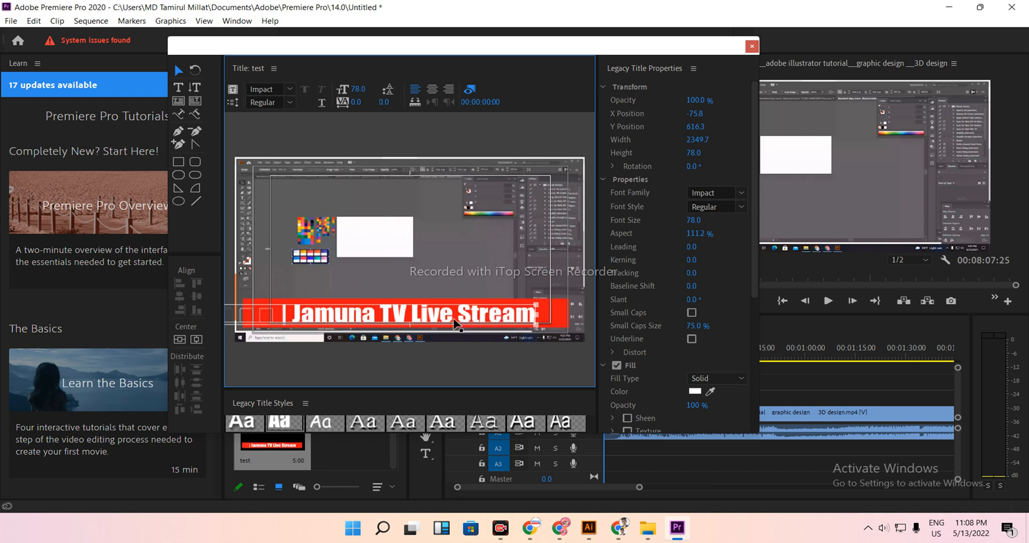
mouse_move(534, 320)
left_mouse_down()
mouse_move(683, 318)
mouse_move(543, 335)
mouse_move(532, 326)
mouse_move(539, 317)
left_mouse_up()
left_click_drag(455, 316, 459, 317)
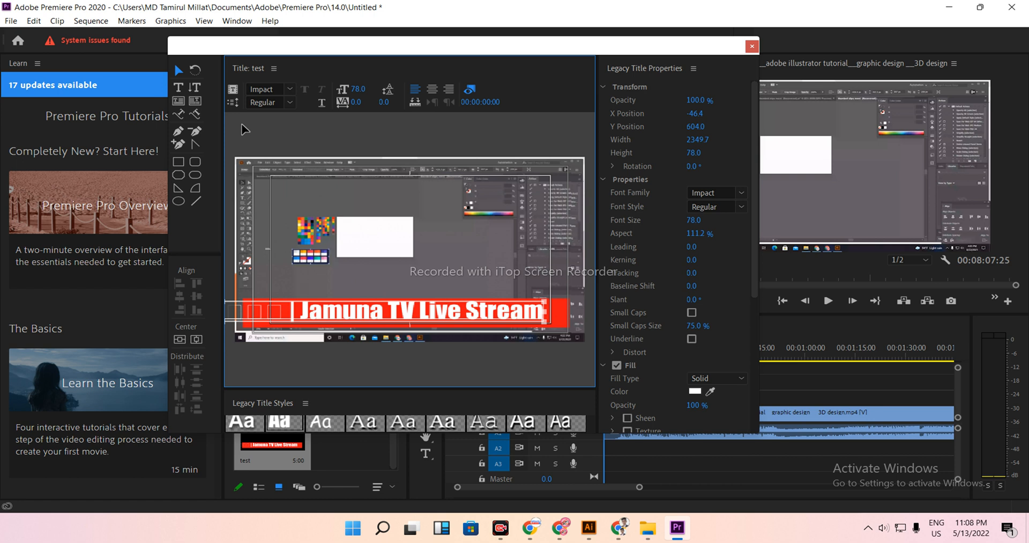
- Set the title to Crawl Left with Start Off Screen and End Off Screen enabled, and close the title editor
left_click(234, 102)
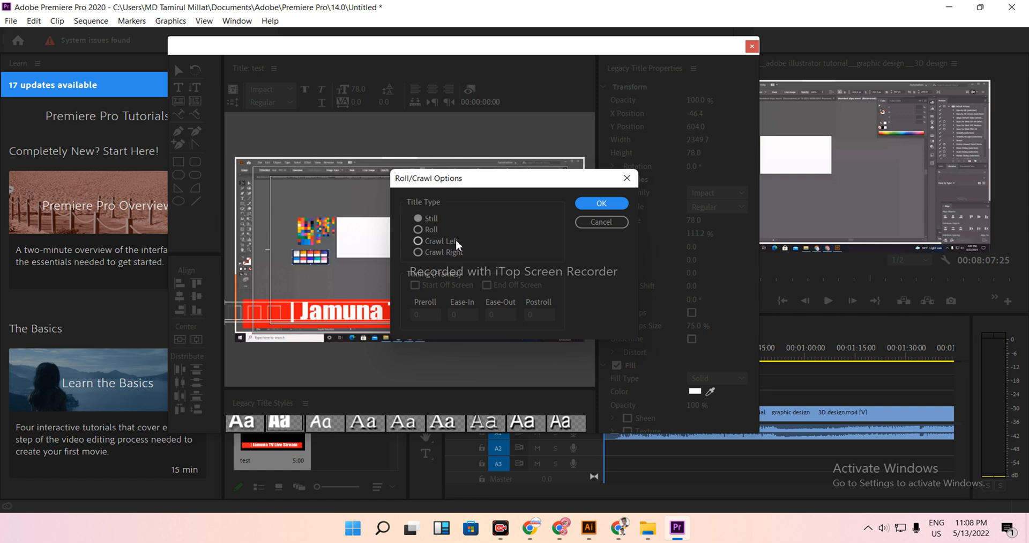
left_click(455, 240)
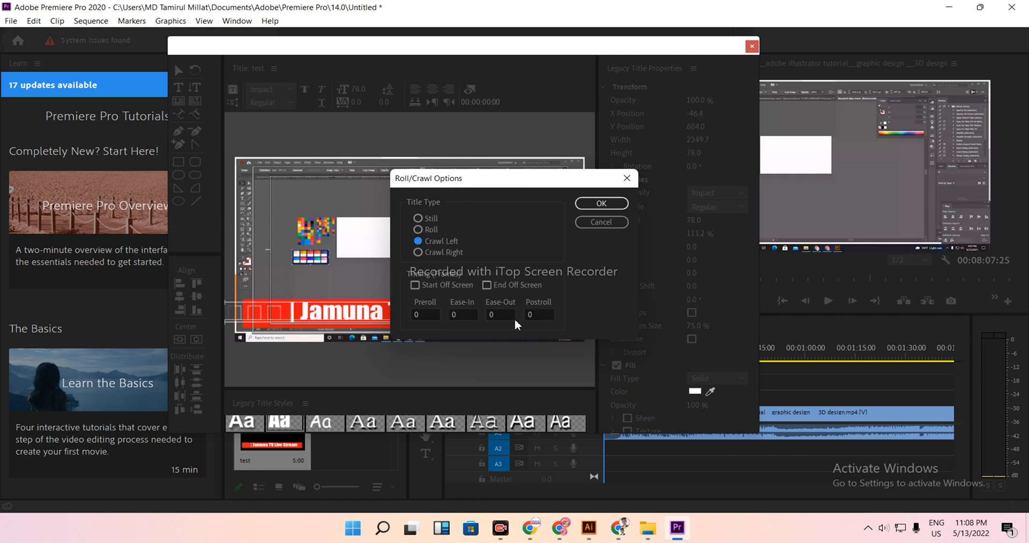
left_click(432, 285)
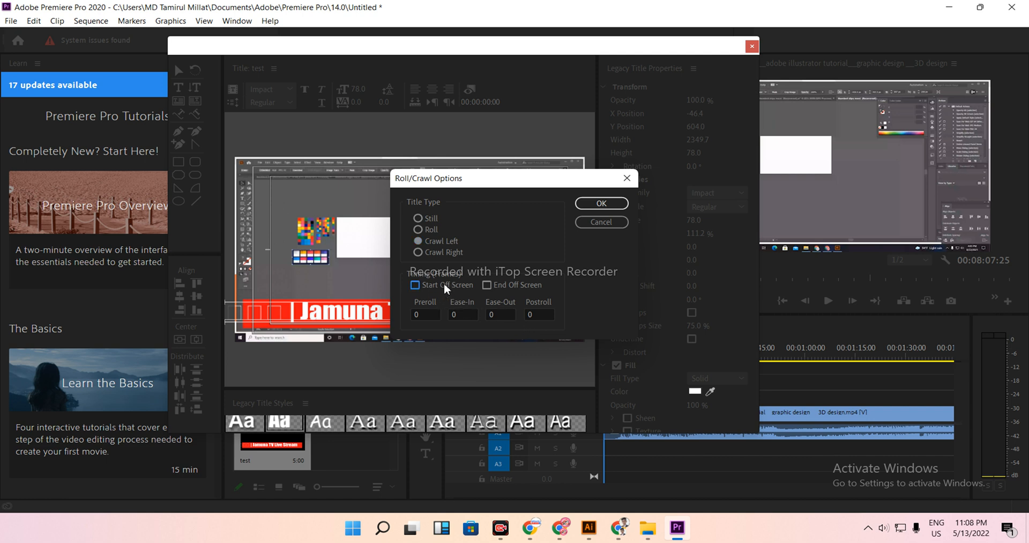
left_click(487, 285)
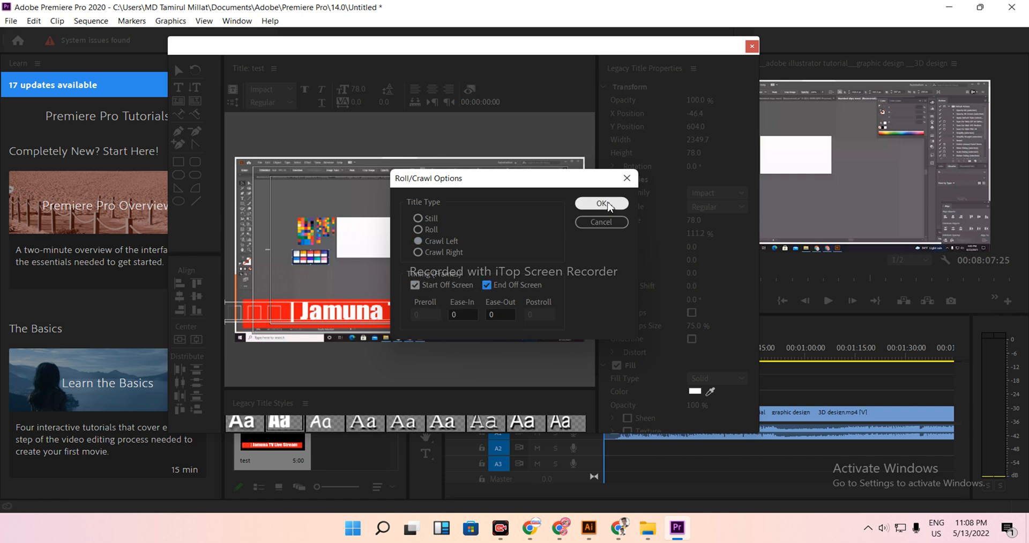
left_click(608, 203)
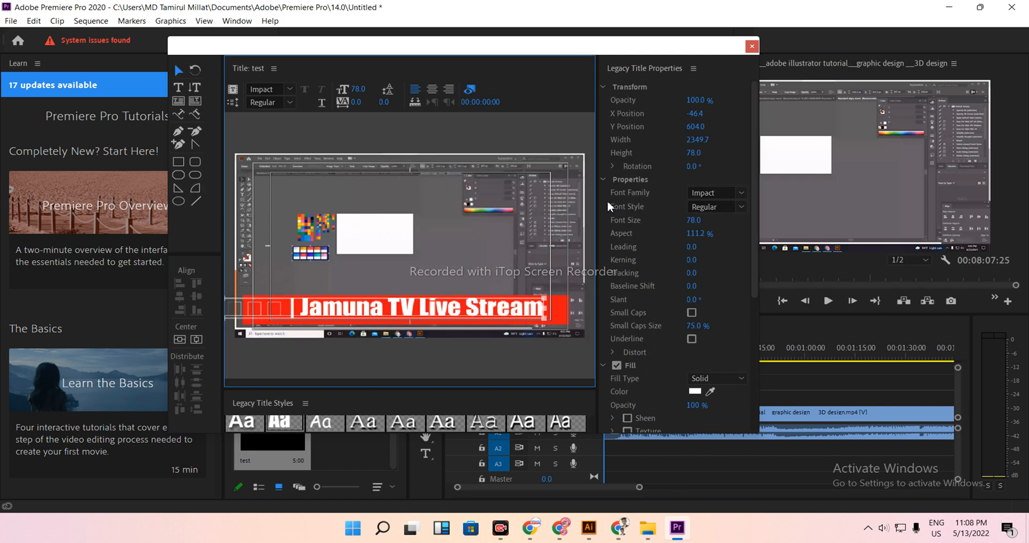
left_click(752, 47)
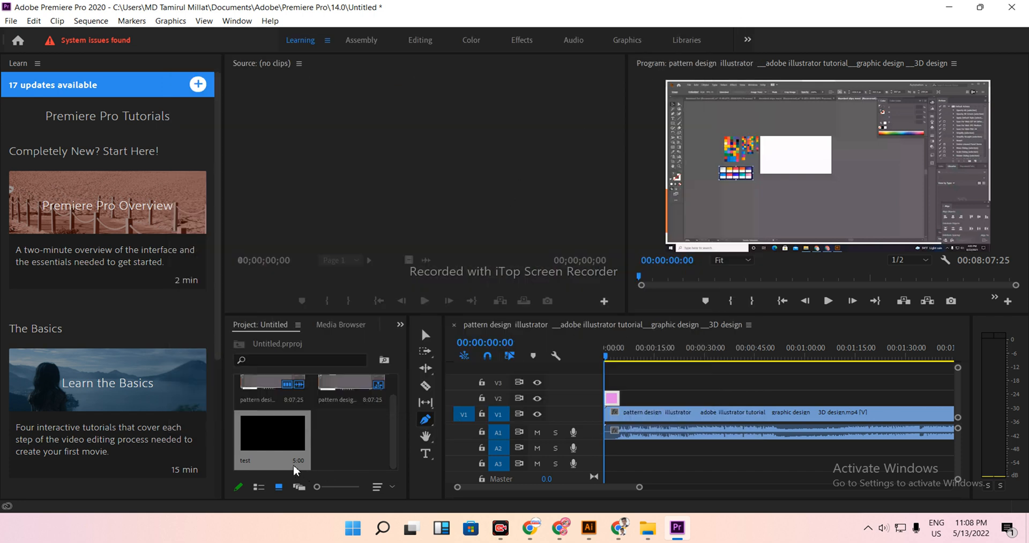
- Select the test title in the project and play the opening of the sequence to check the crawl
scroll(338, 424, "up", 1)
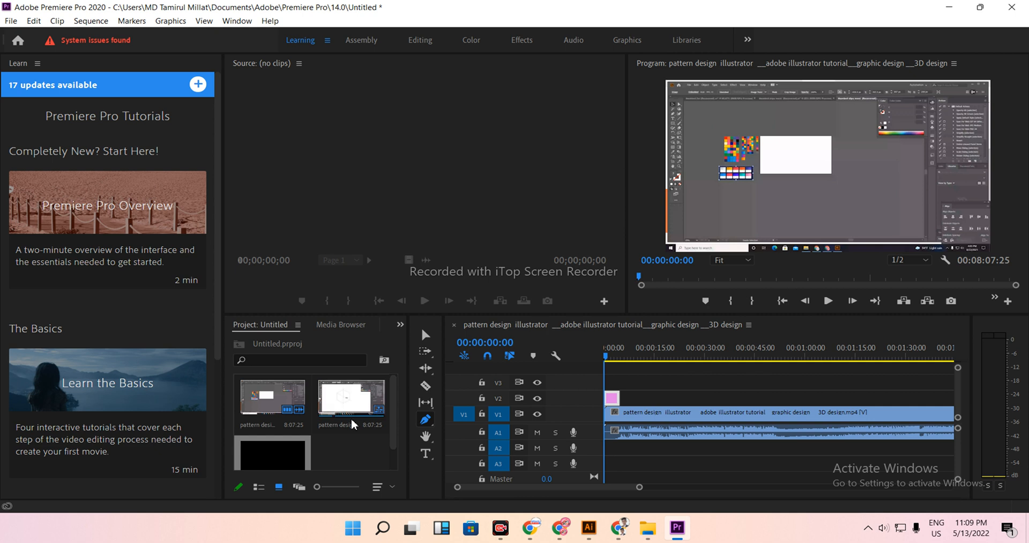
scroll(370, 428, "down", 1)
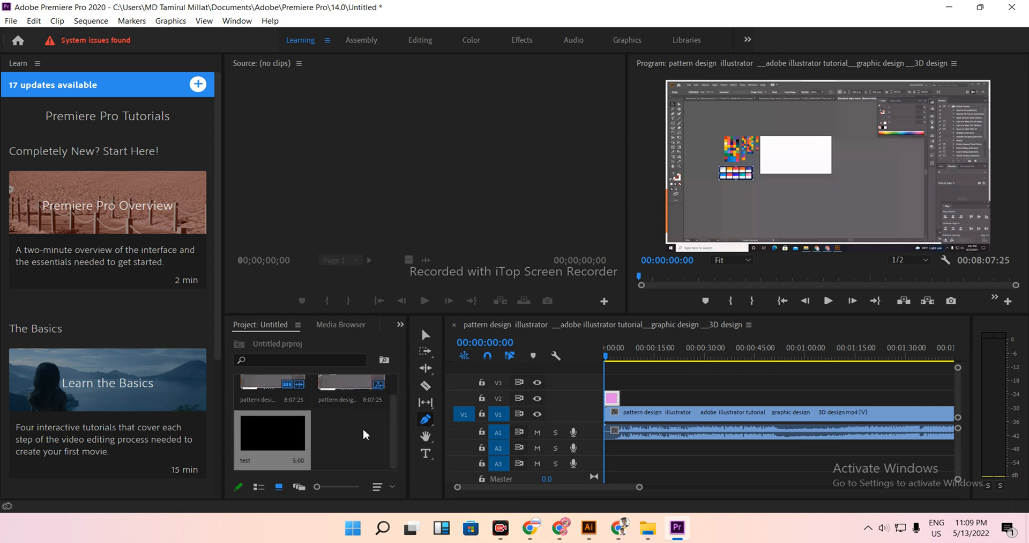
left_click(253, 451)
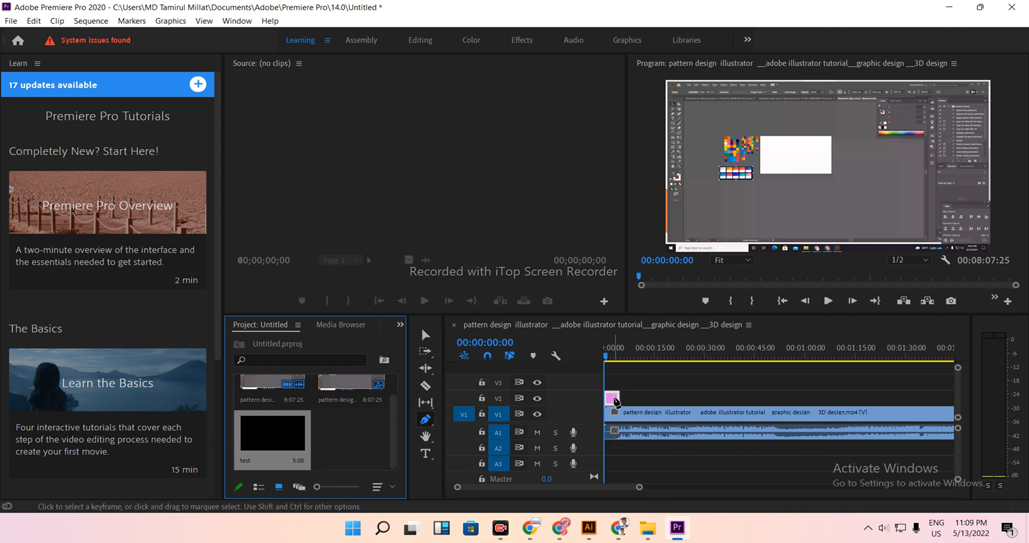
left_click(829, 301)
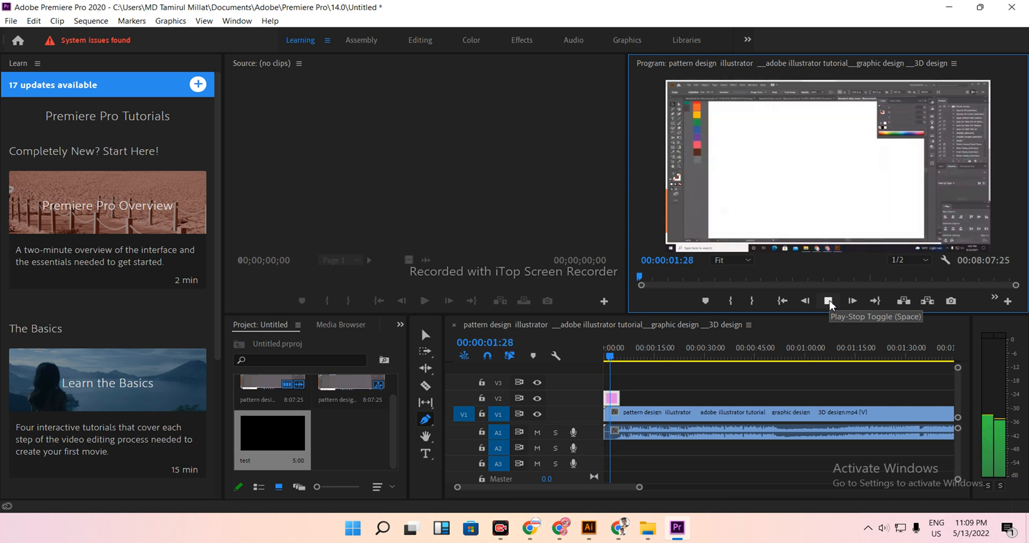
left_click(829, 300)
- Place the test title from the project on track V3 at the start of the sequence, using the Selection tool
left_click(308, 461)
left_click_drag(308, 440, 612, 442)
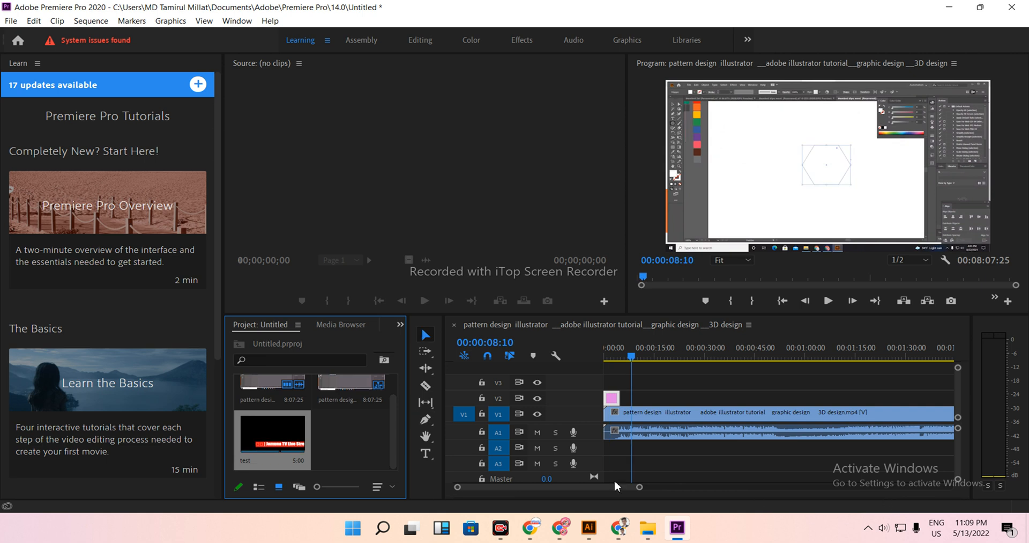
left_click(428, 339)
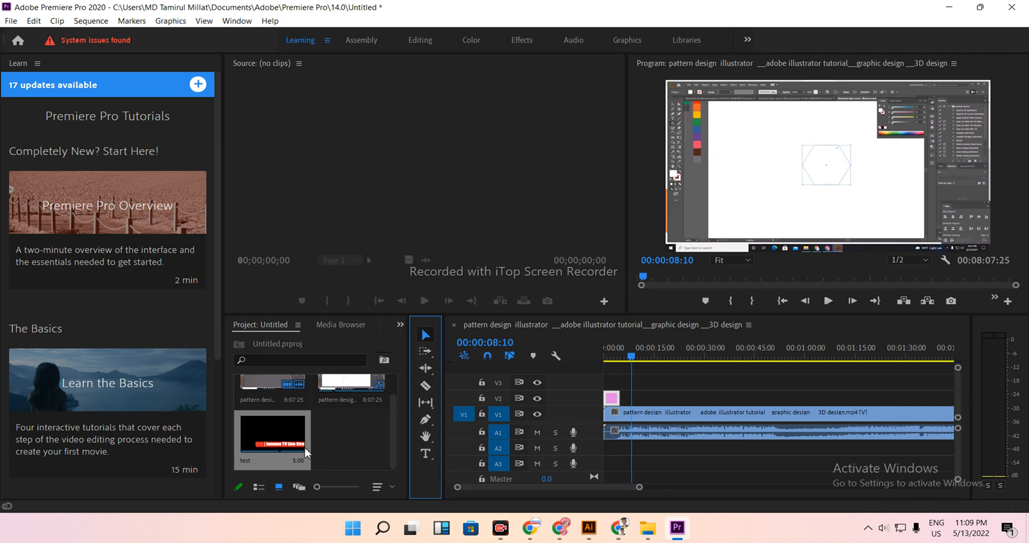
left_click_drag(270, 449, 599, 385)
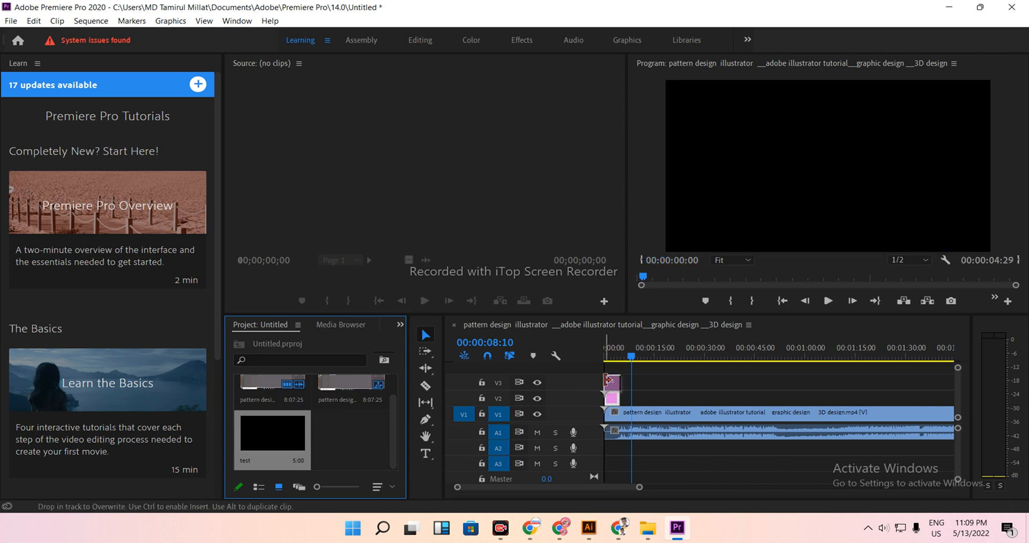
- Play the sequence repeatedly from the start to review the crawling ticker over the video
left_click_drag(632, 356, 612, 356)
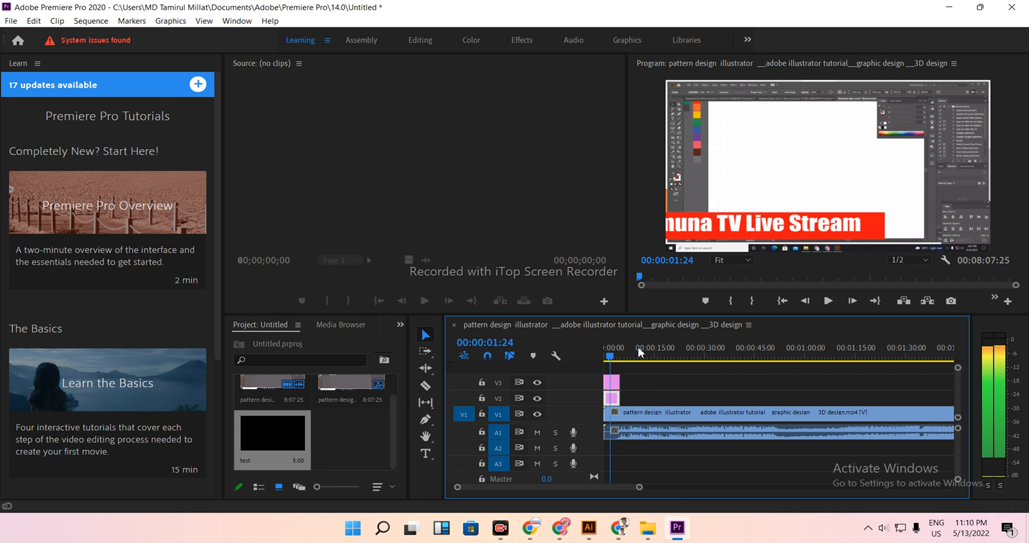
left_click(828, 300)
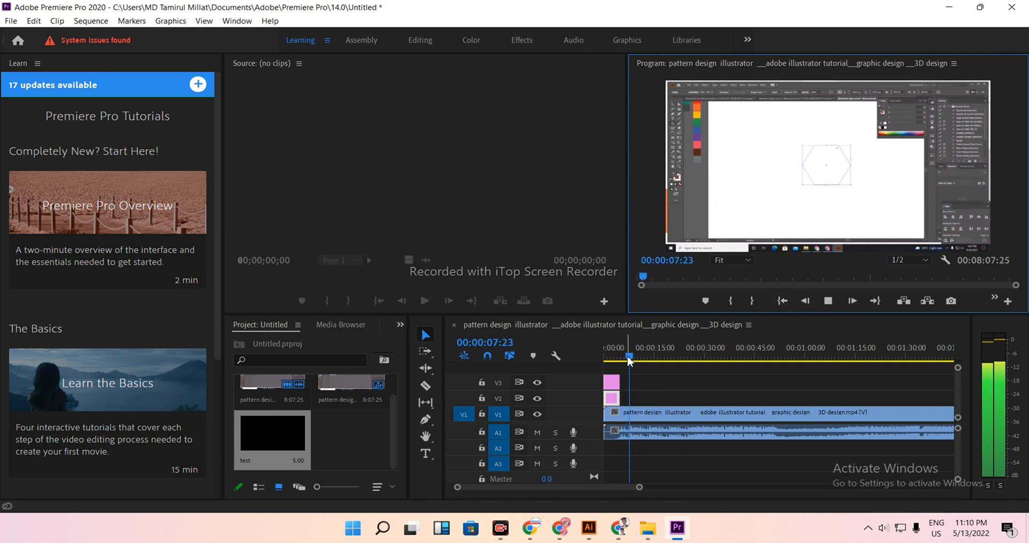
left_click_drag(630, 358, 575, 362)
left_click(828, 301)
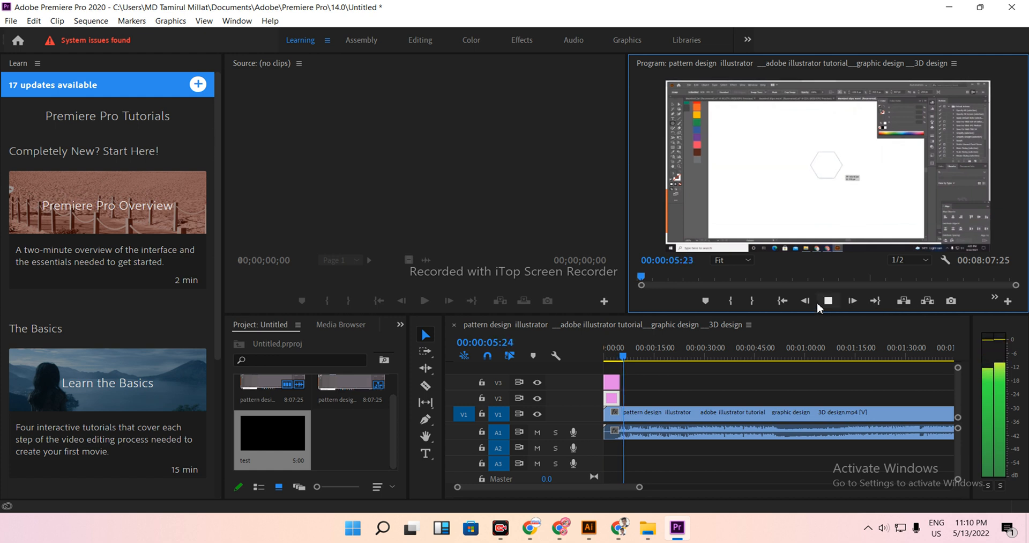
left_click_drag(630, 363, 593, 360)
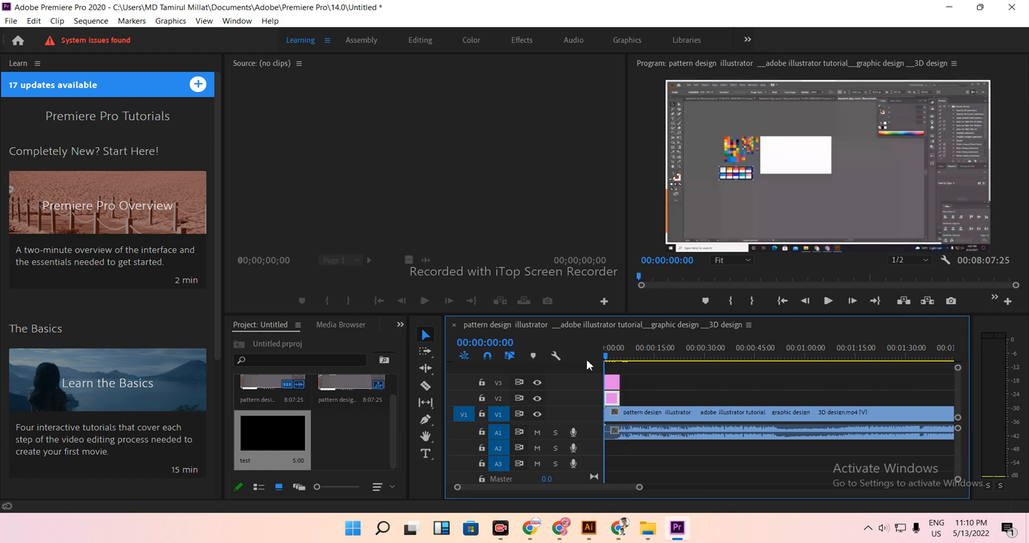
left_click(829, 300)
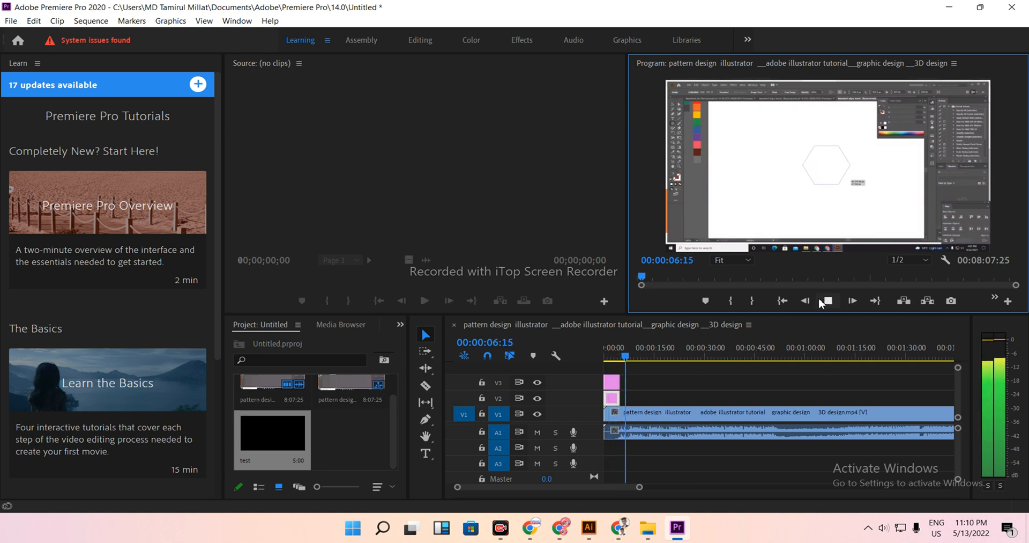
left_click_drag(633, 359, 600, 358)
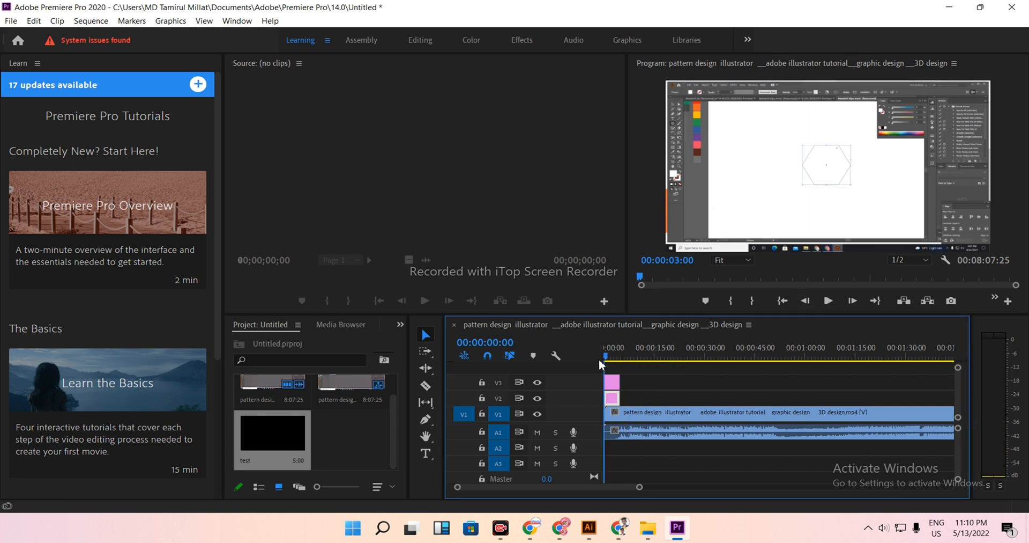
- Extend the test title clip on track V3 to just past the 30-second mark and play the sequence to check the crawl
left_click(826, 303)
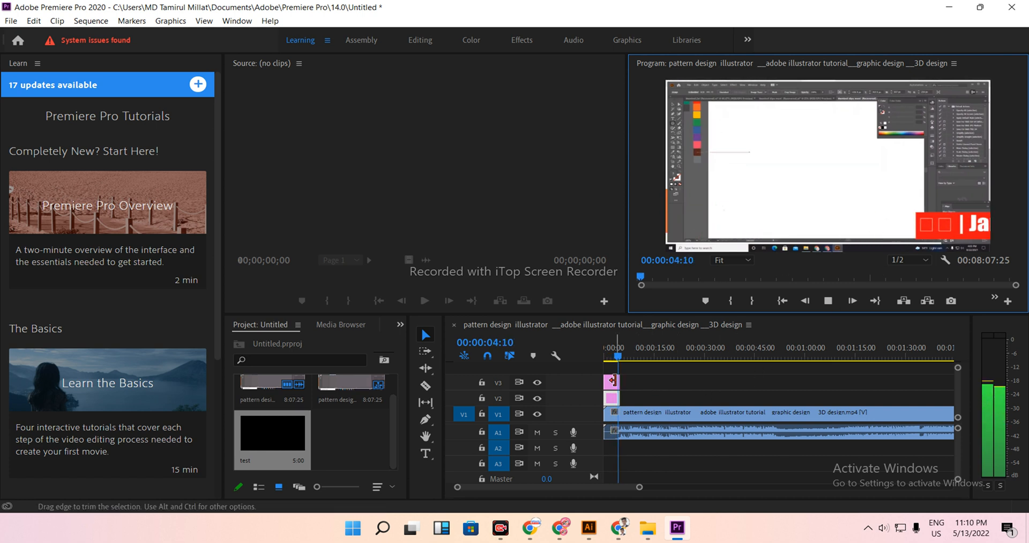
left_click_drag(615, 378, 714, 378)
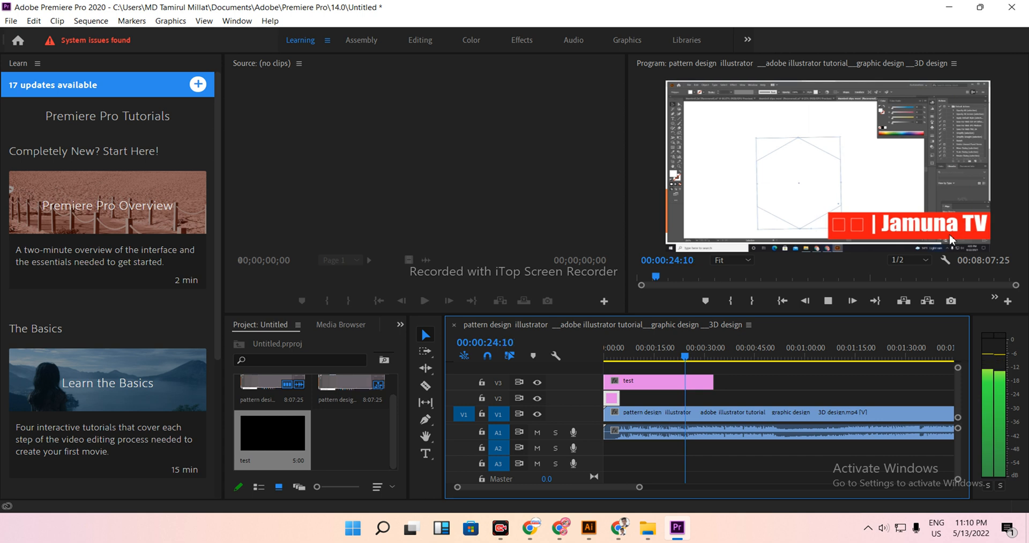
left_click(829, 300)
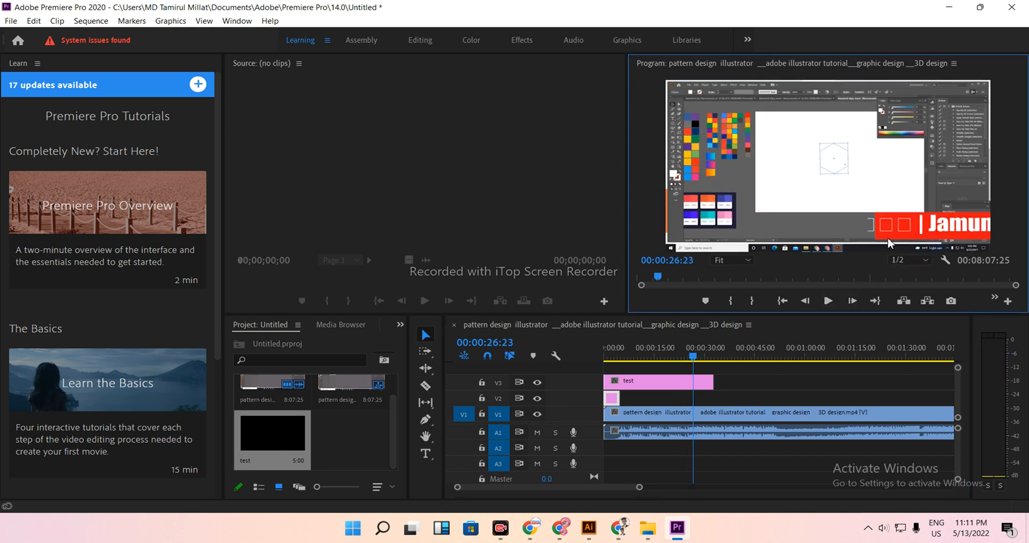
left_click(11, 21)
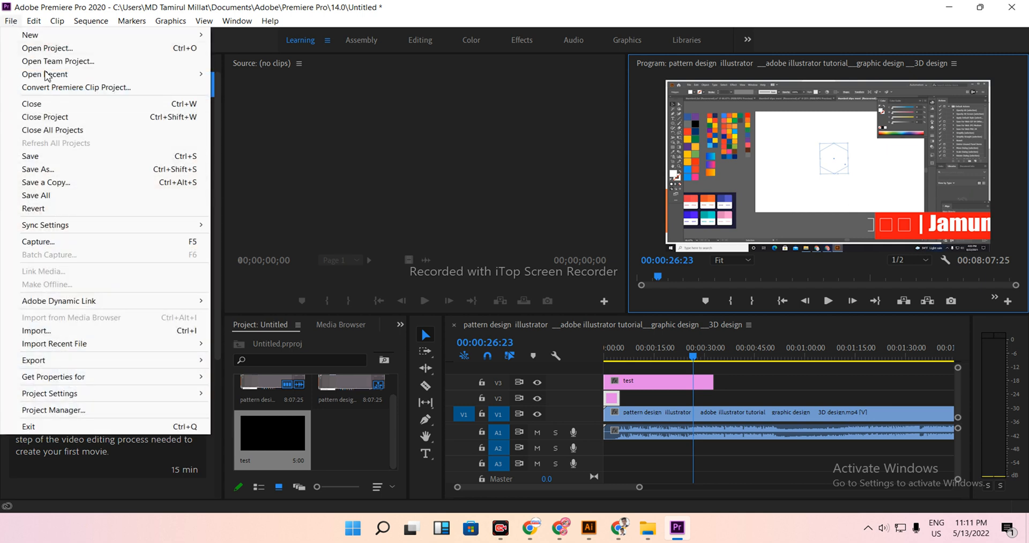
mouse_move(64, 37)
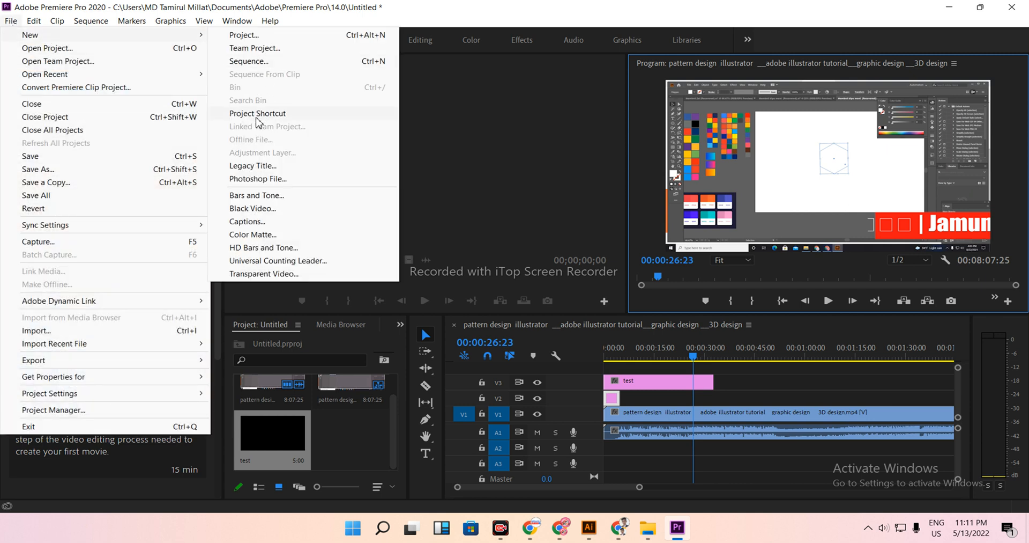
left_click(257, 178)
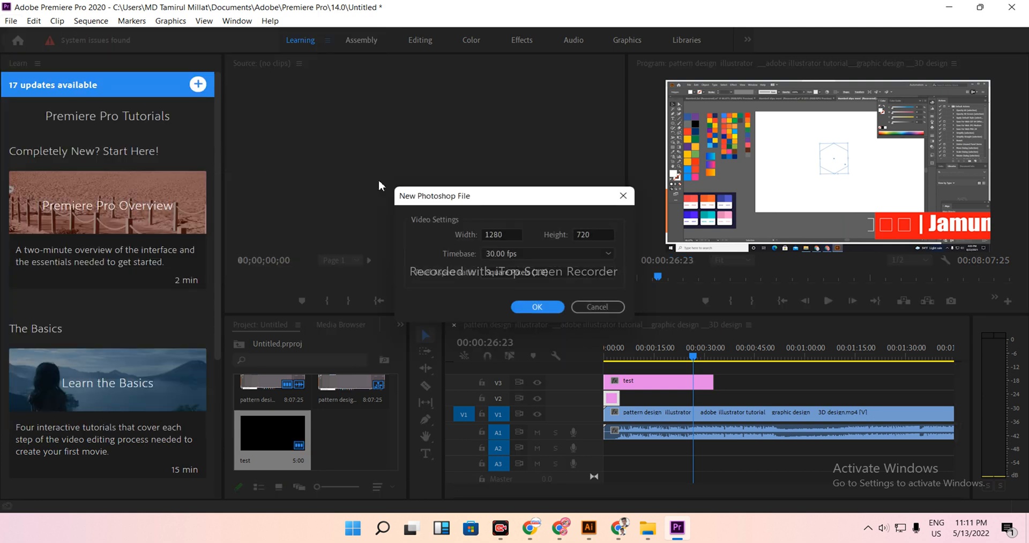
left_click(596, 307)
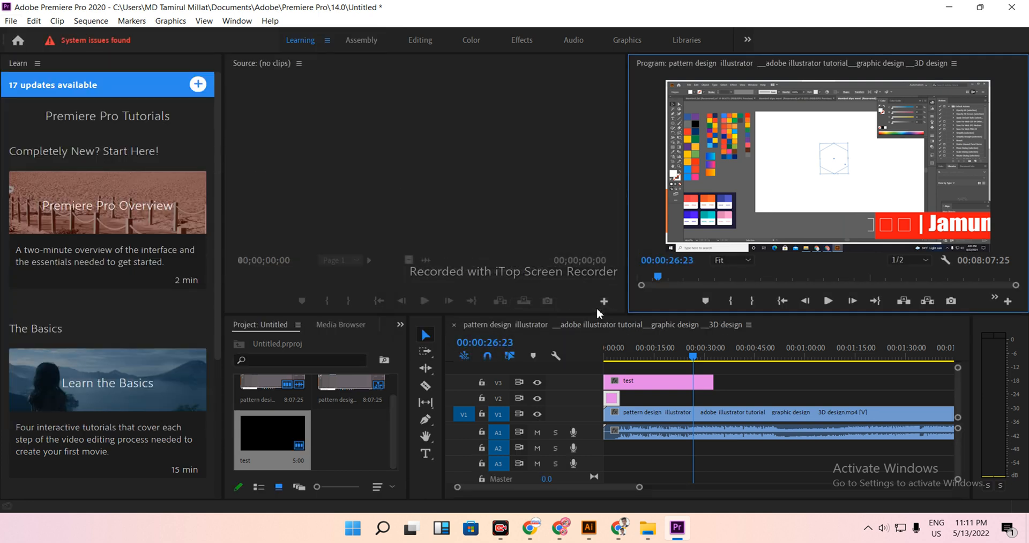
- Open the test title from the project for editing and move the red bar slightly to the right behind the text
left_click(271, 464)
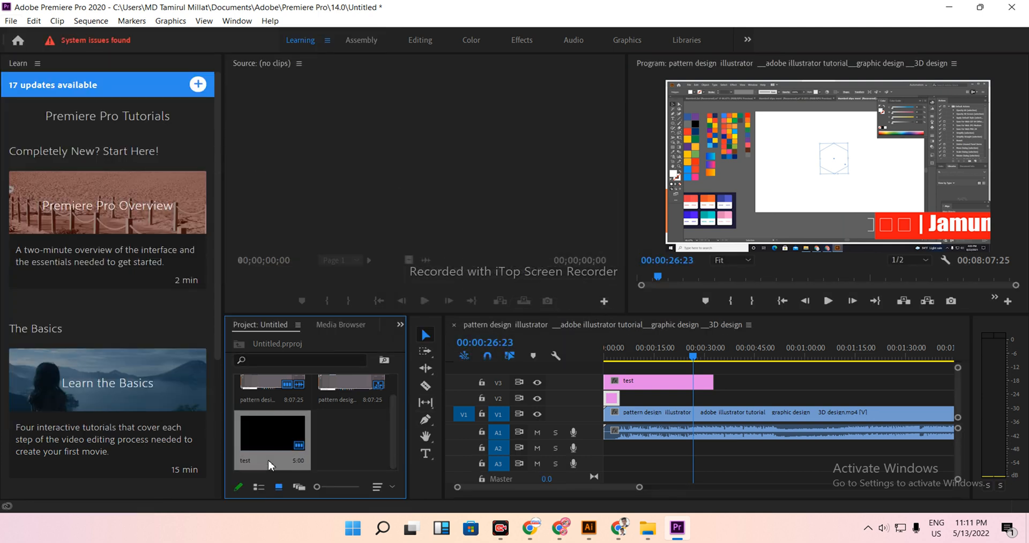
double_click(268, 459)
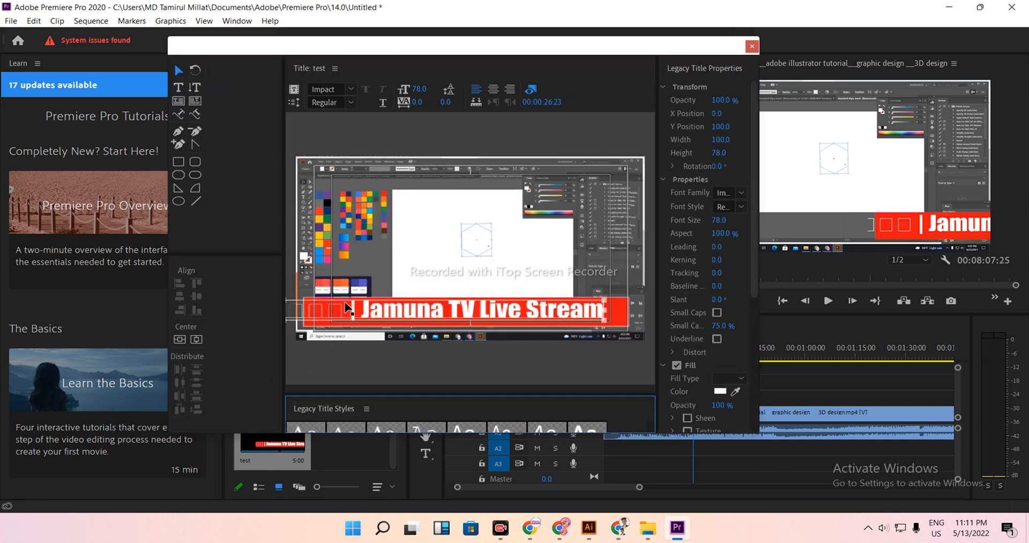
left_click(346, 305)
mouse_move(345, 305)
left_mouse_down()
mouse_move(423, 304)
mouse_move(356, 307)
left_mouse_up()
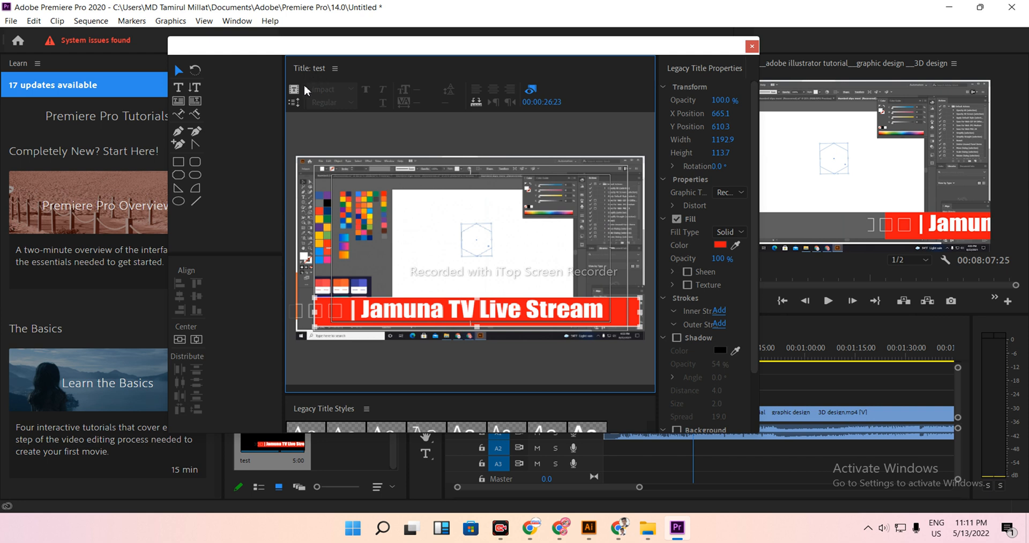
- Turn off Start Off Screen and End Off Screen in the Roll/Crawl options and set the title type to Still
left_click(295, 103)
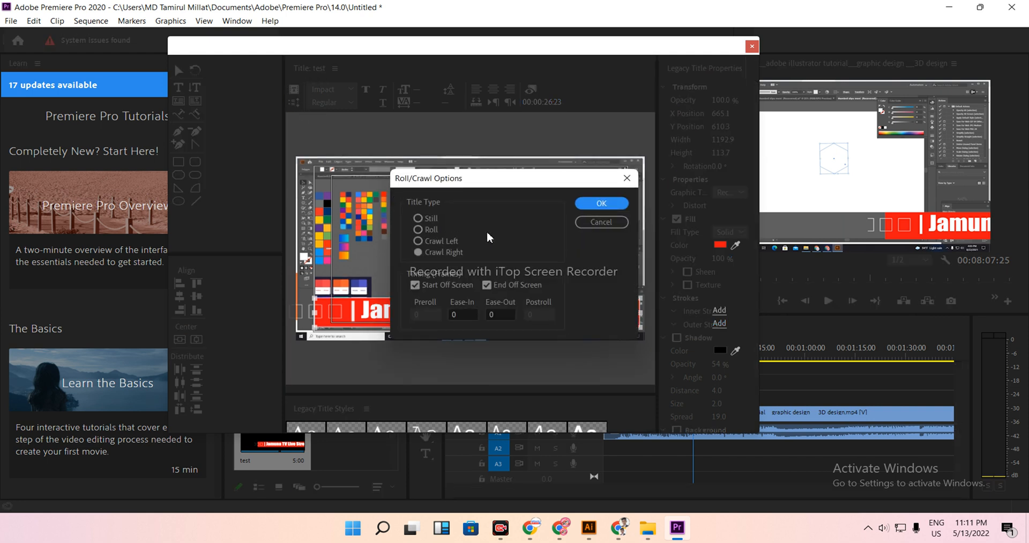
left_click(445, 289)
left_click(444, 288)
left_click(488, 285)
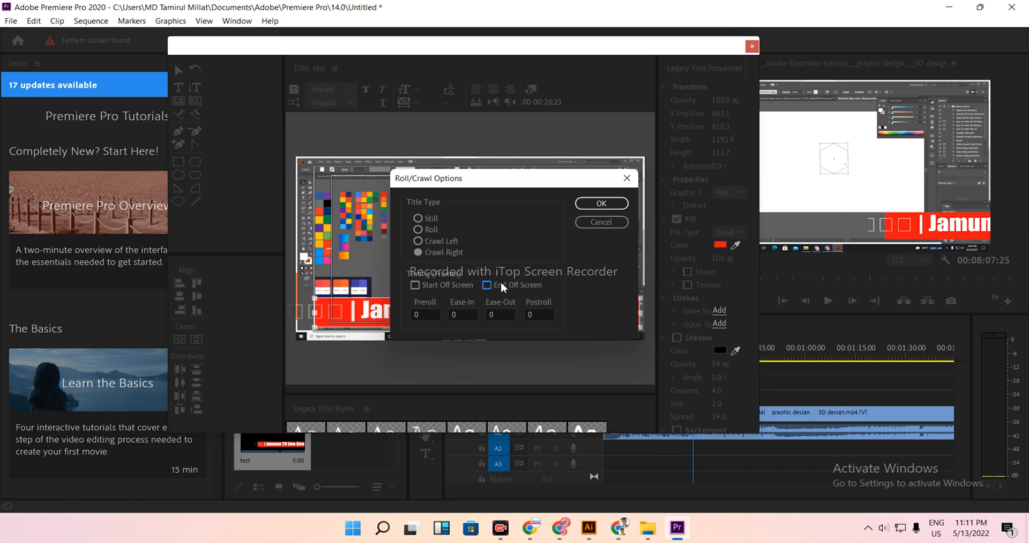
left_click(439, 218)
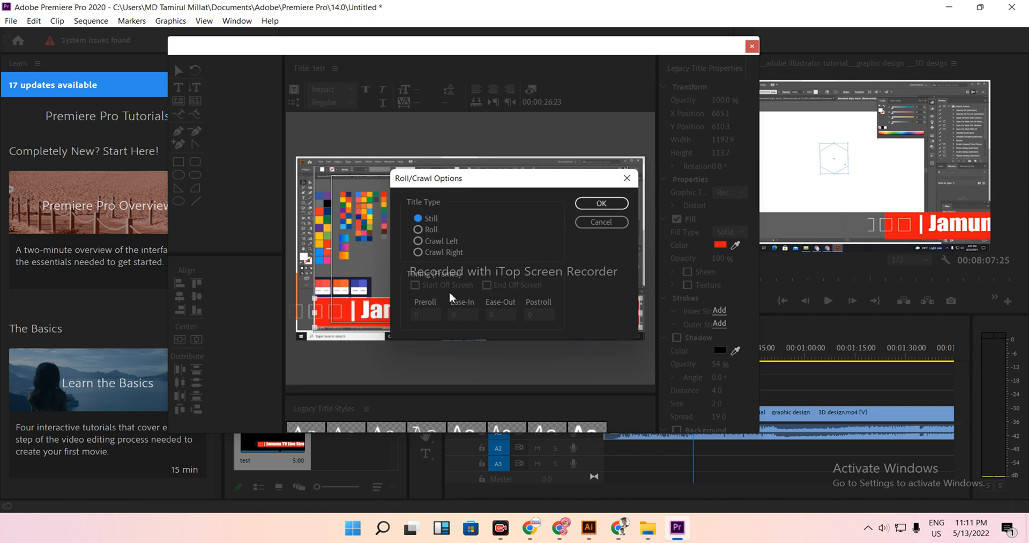
left_click(608, 203)
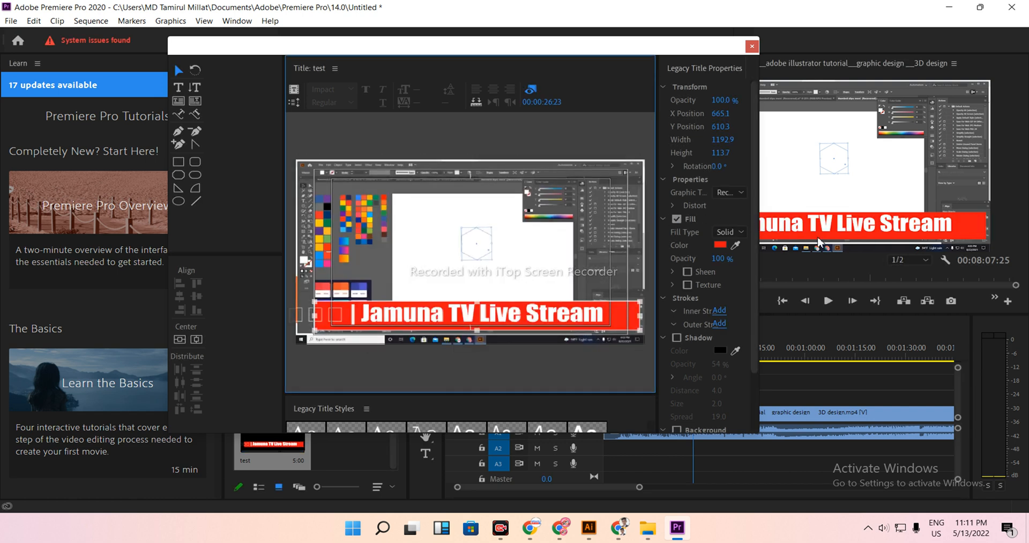
- Play the sequence to check the still title over the video, closing the title editor along the way
left_click(830, 300)
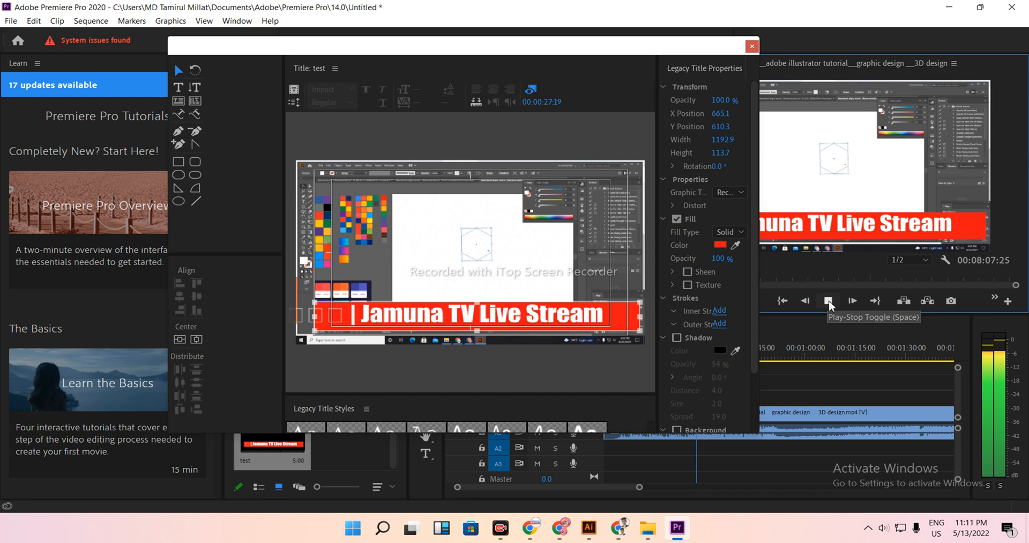
left_click(829, 302)
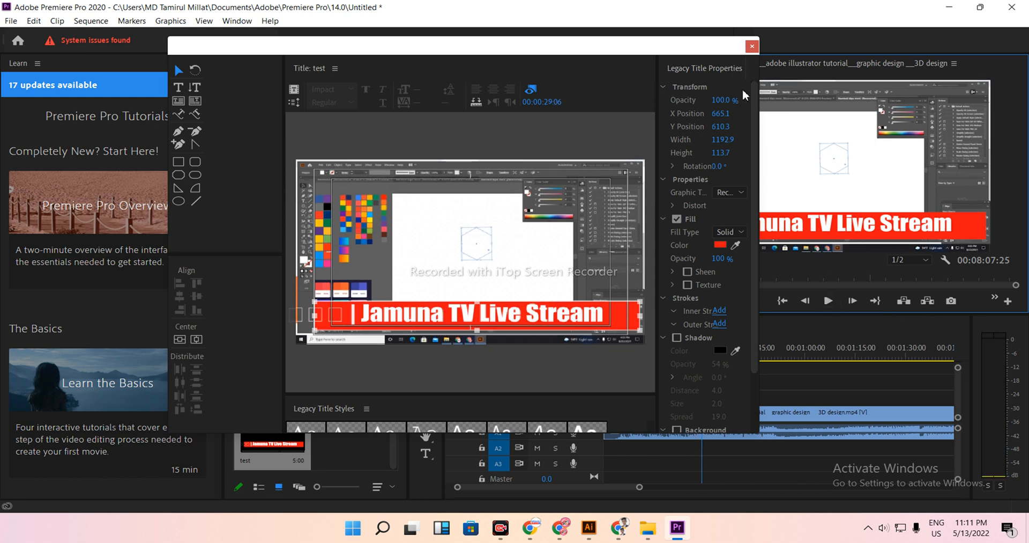
left_click(752, 47)
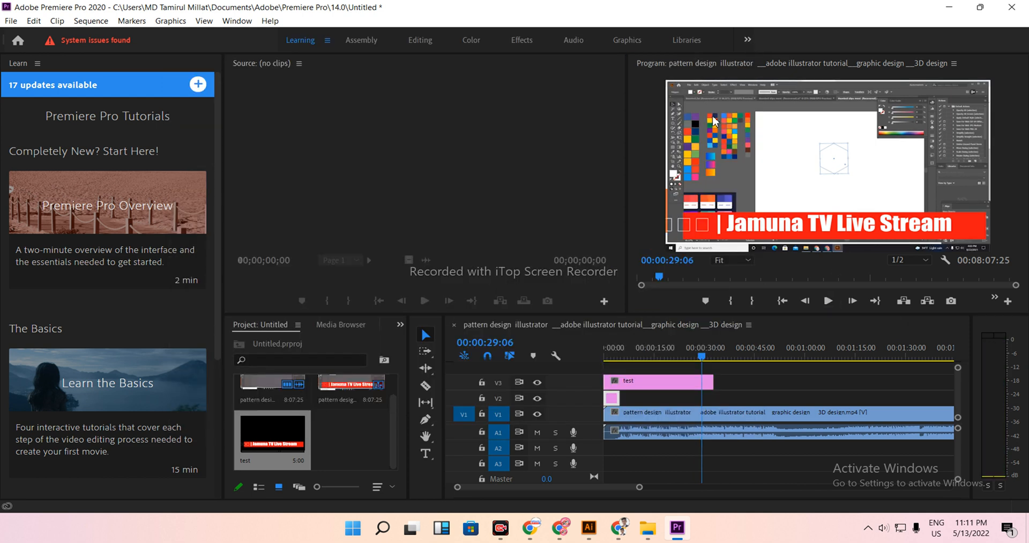
left_click(829, 300)
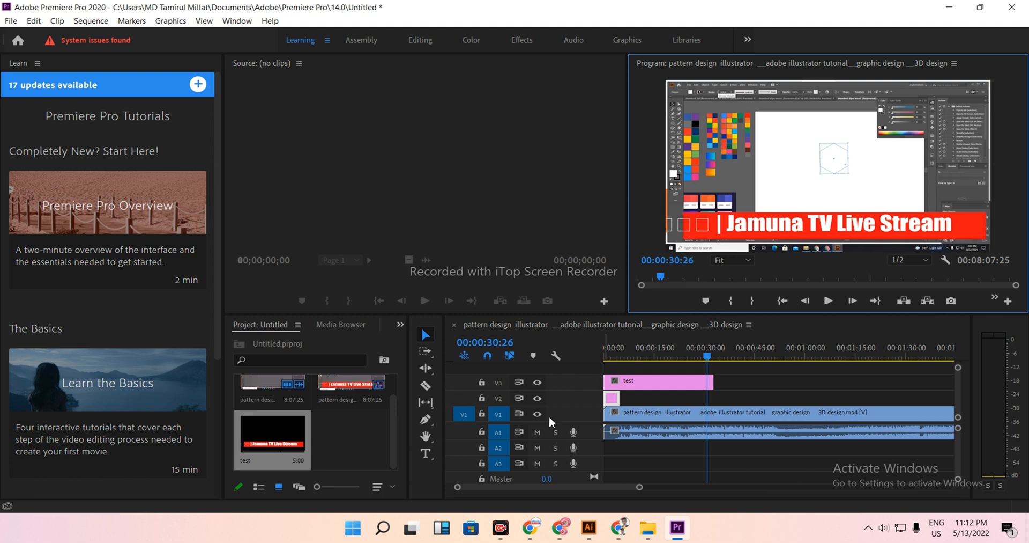
scroll(549, 416, "down", 1)
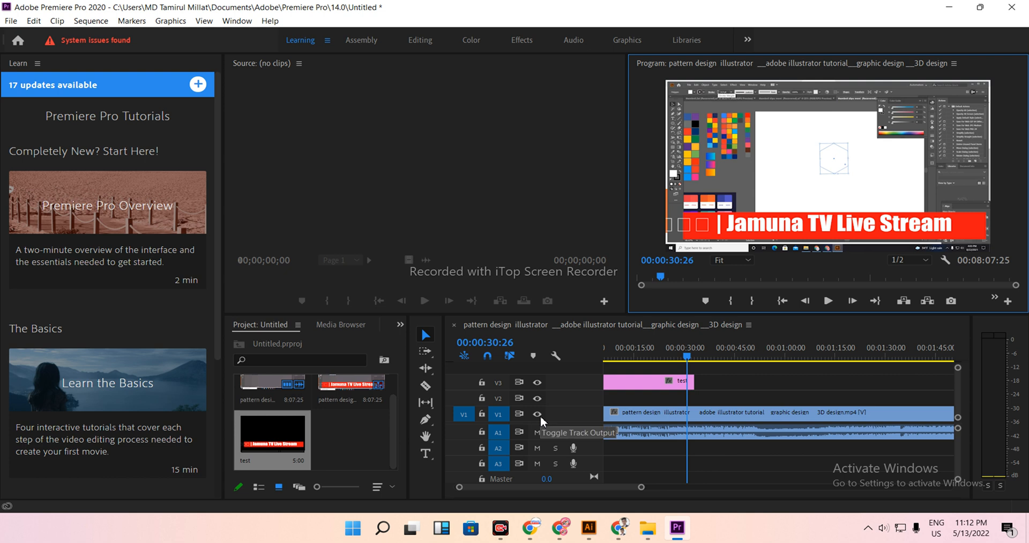
scroll(540, 415, "up", 1)
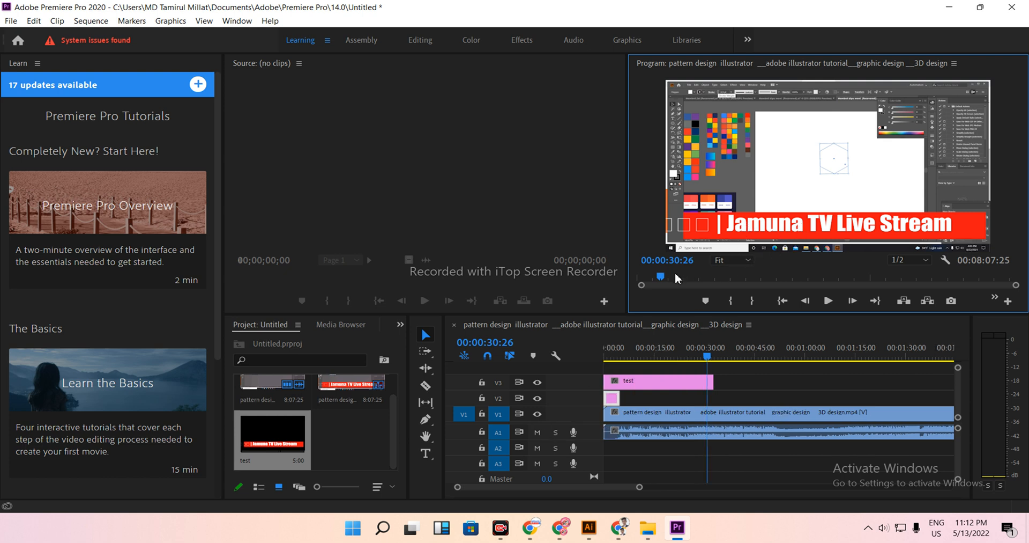